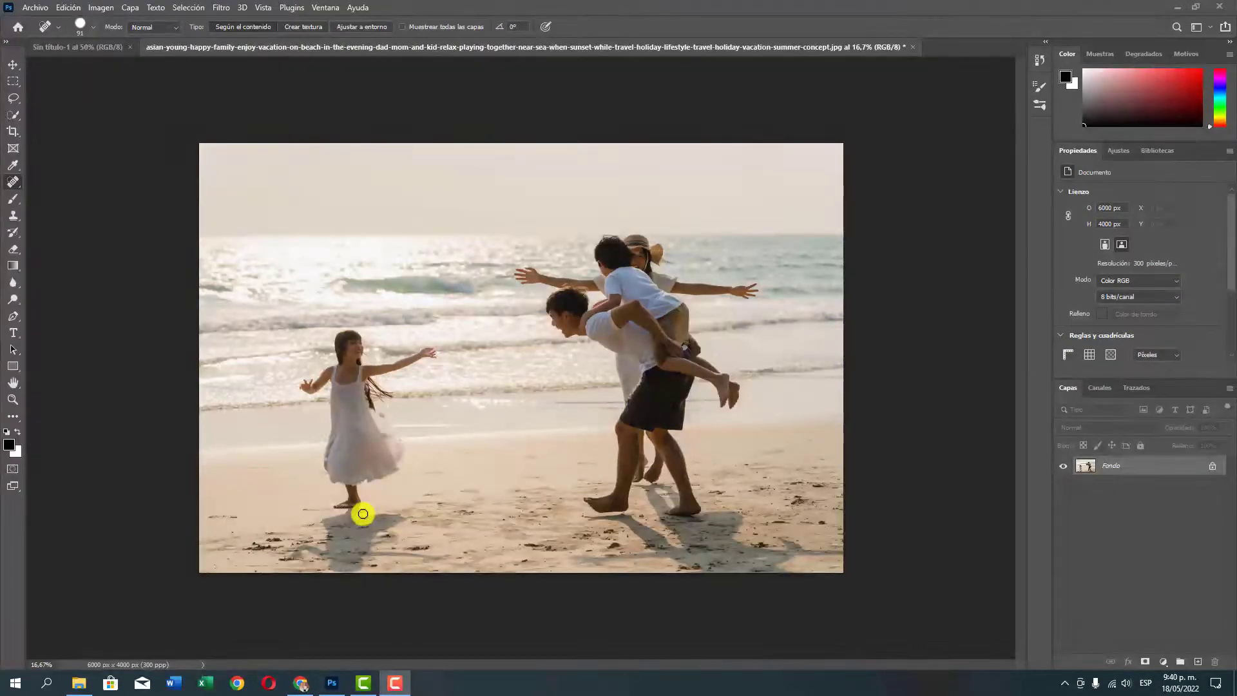
- Switch to the Spot Healing Brush and set its brush size to 100 px
right_click(13, 183)
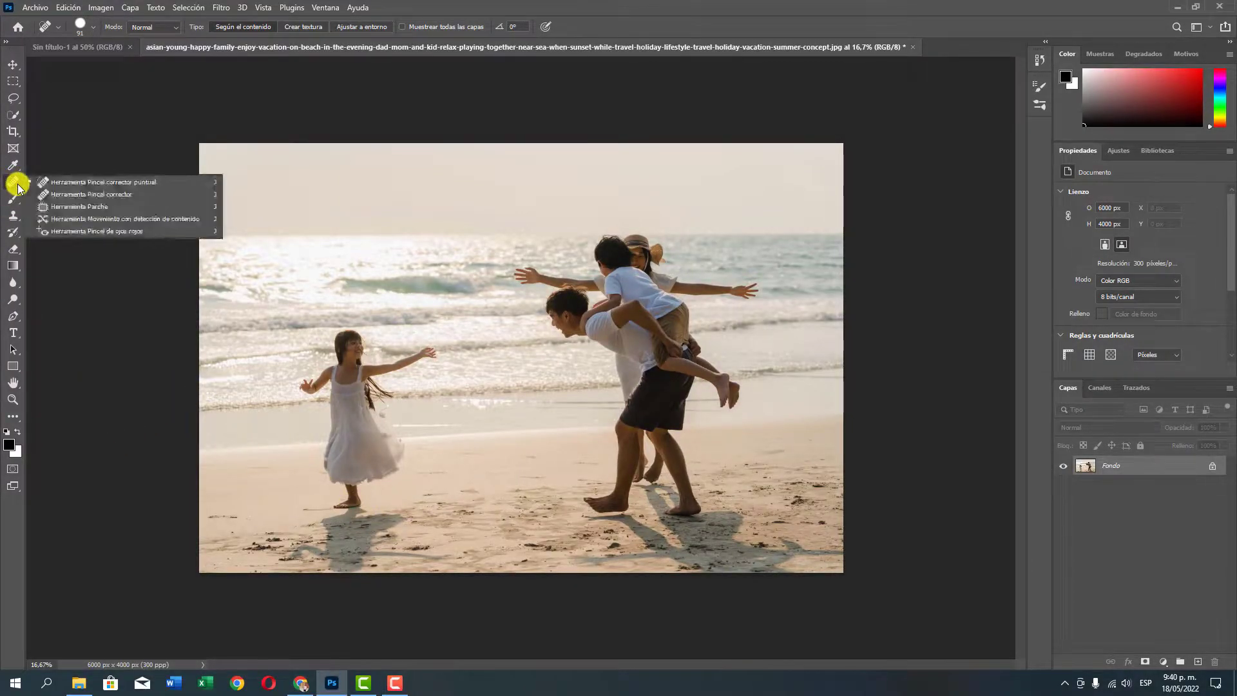
click(78, 194)
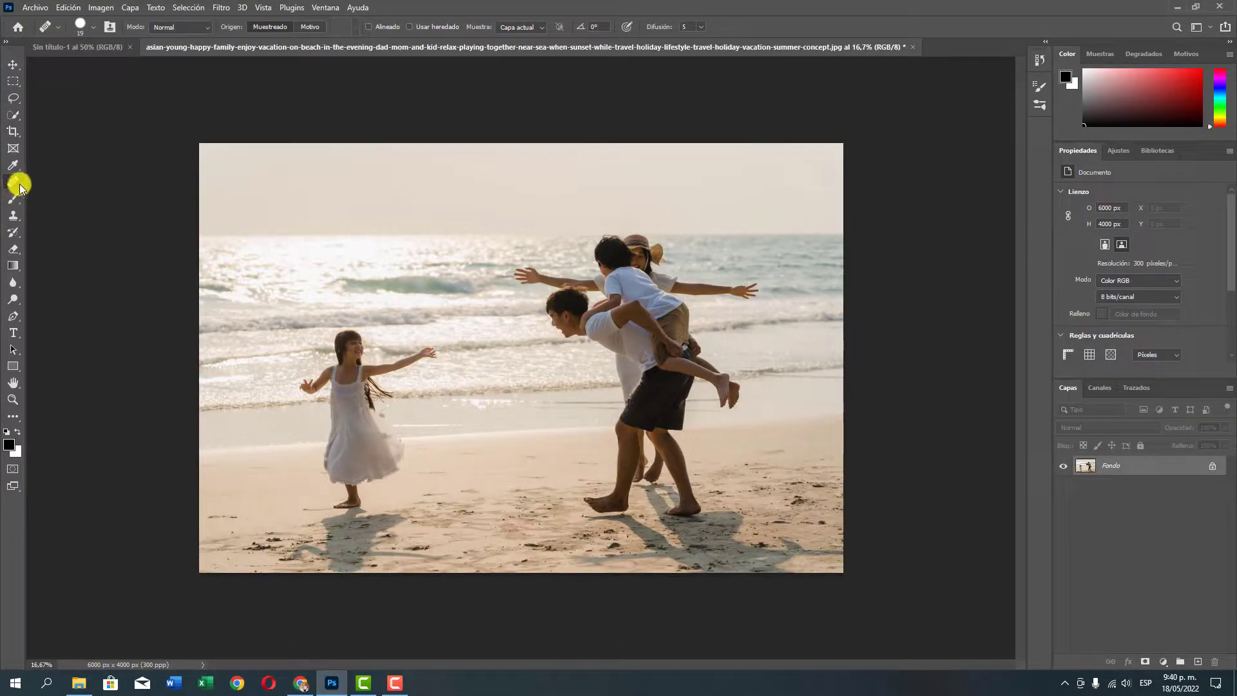
right_click(14, 183)
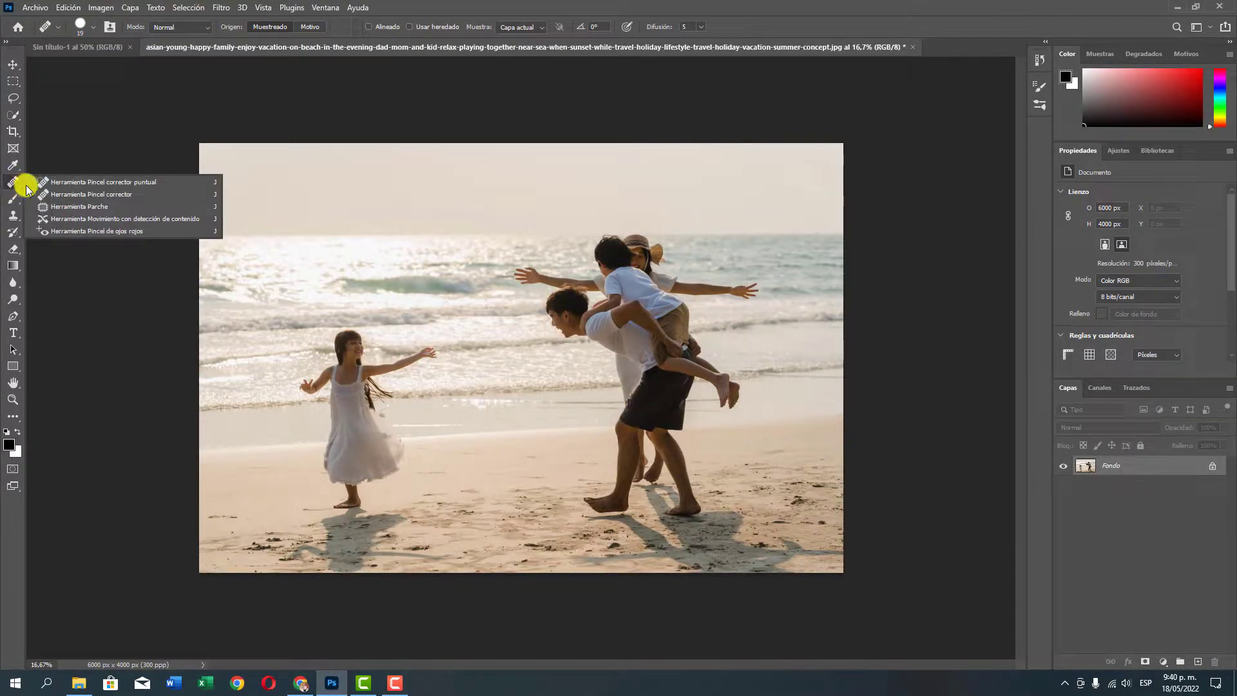
click(89, 182)
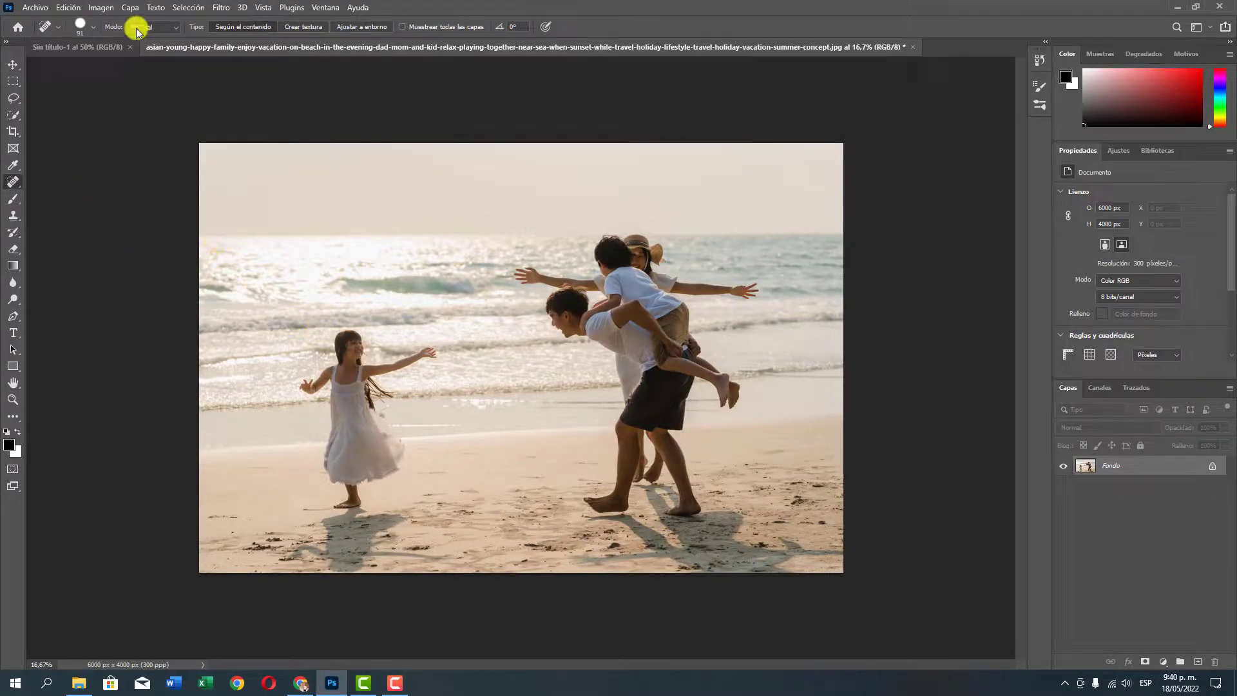
click(92, 25)
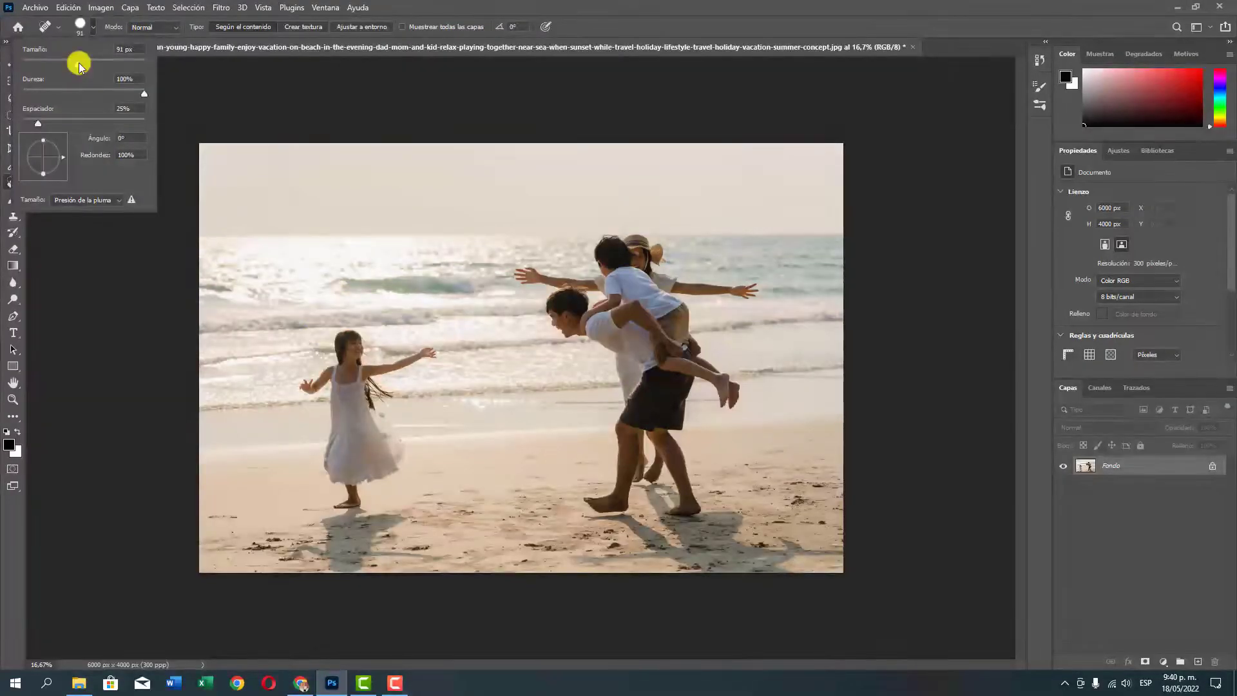
drag(81, 63, 83, 64)
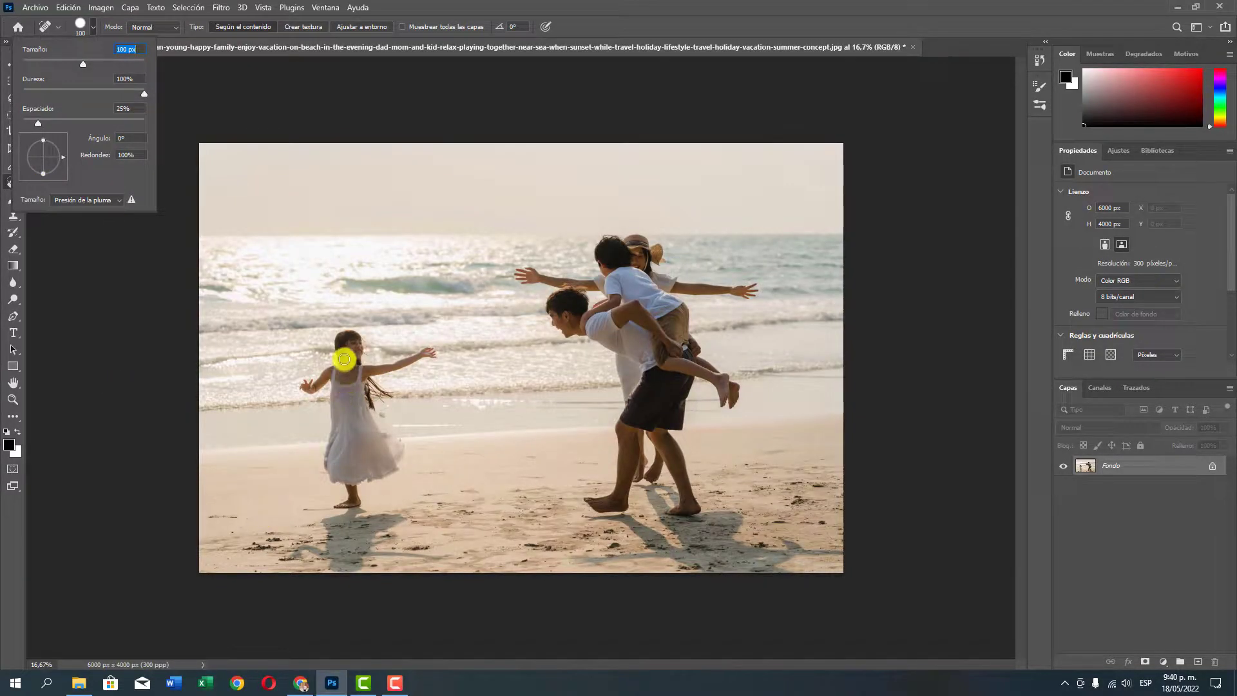
click(275, 112)
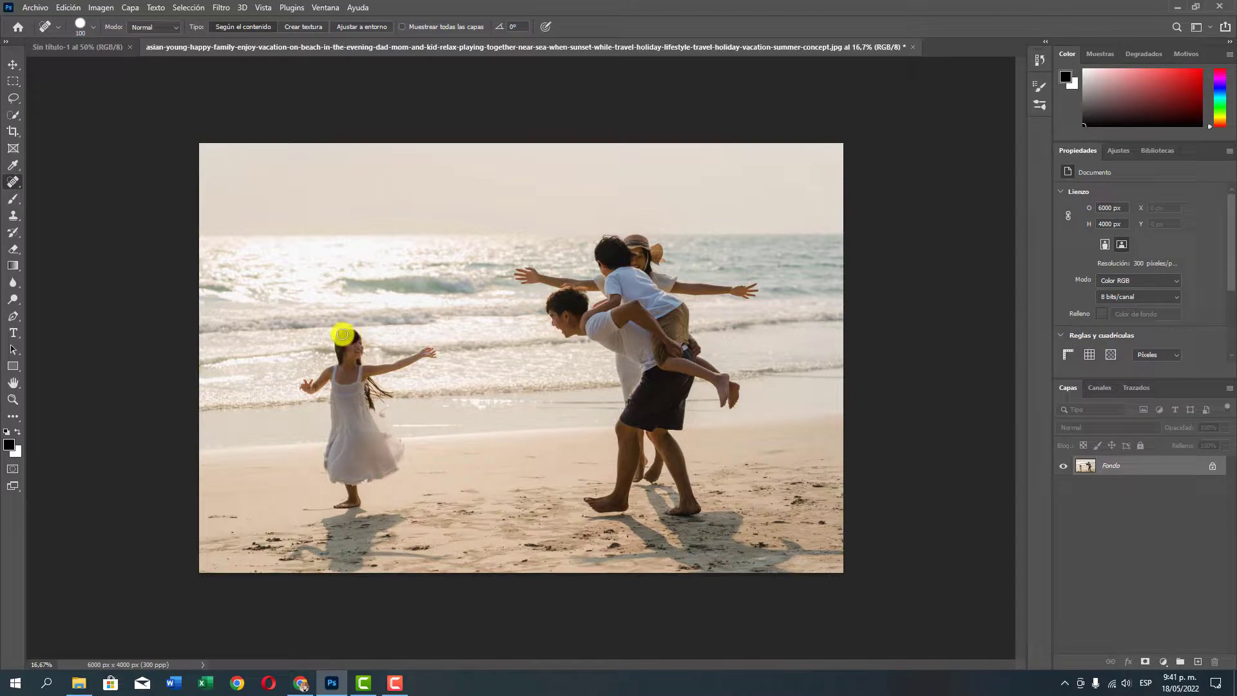
mouse_move(337, 339)
mouse_down()
mouse_move(309, 382)
mouse_move(333, 392)
mouse_move(327, 468)
mouse_move(348, 507)
mouse_move(324, 528)
mouse_move(326, 548)
mouse_move(292, 550)
mouse_move(334, 569)
mouse_move(445, 558)
mouse_move(347, 563)
mouse_move(320, 544)
mouse_move(348, 558)
mouse_move(393, 538)
mouse_move(375, 535)
mouse_move(400, 519)
mouse_move(353, 513)
mouse_move(358, 488)
mouse_move(395, 469)
mouse_move(403, 447)
mouse_move(382, 424)
mouse_move(375, 381)
mouse_move(432, 357)
mouse_move(362, 358)
mouse_move(359, 339)
mouse_move(342, 367)
mouse_move(374, 374)
mouse_move(414, 359)
mouse_move(339, 368)
mouse_move(371, 408)
mouse_move(367, 392)
mouse_move(340, 393)
mouse_move(367, 405)
mouse_move(348, 398)
mouse_move(378, 419)
mouse_move(392, 456)
mouse_move(365, 475)
mouse_move(354, 514)
mouse_move(335, 519)
mouse_move(389, 519)
mouse_move(358, 544)
mouse_move(334, 544)
mouse_move(350, 533)
mouse_move(341, 407)
mouse_move(339, 461)
mouse_move(373, 431)
mouse_move(348, 425)
mouse_move(360, 462)
mouse_move(355, 441)
mouse_up()
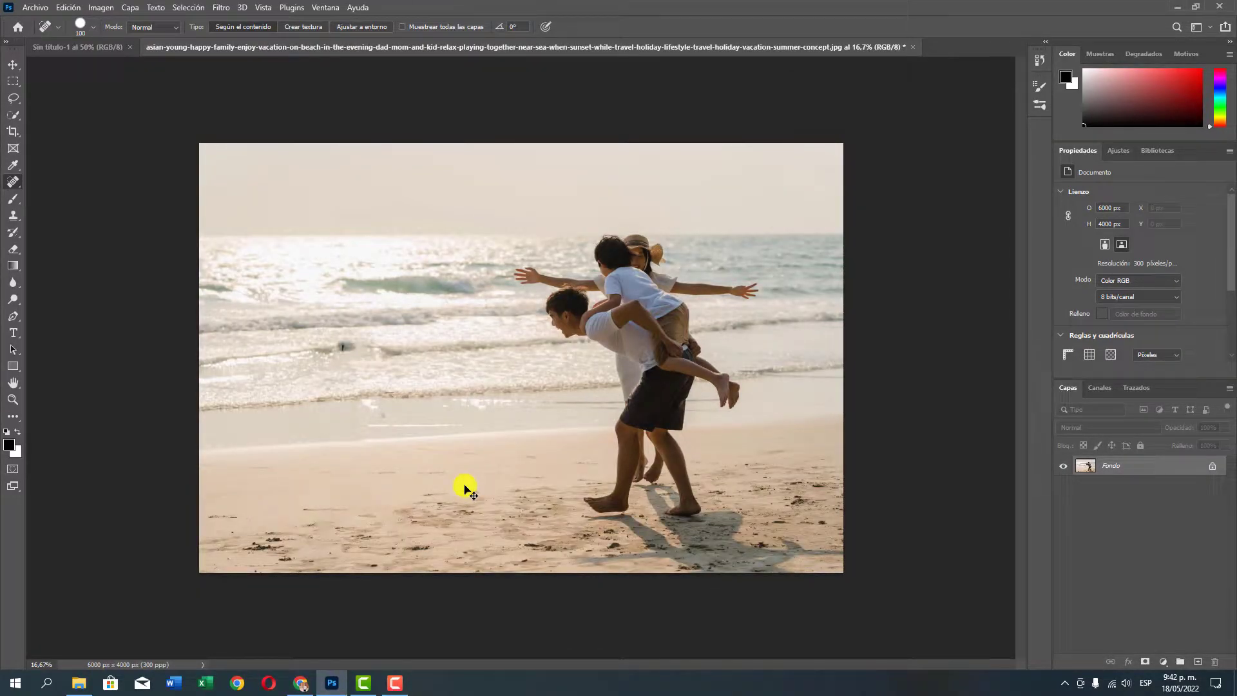
key(ctrl+z)
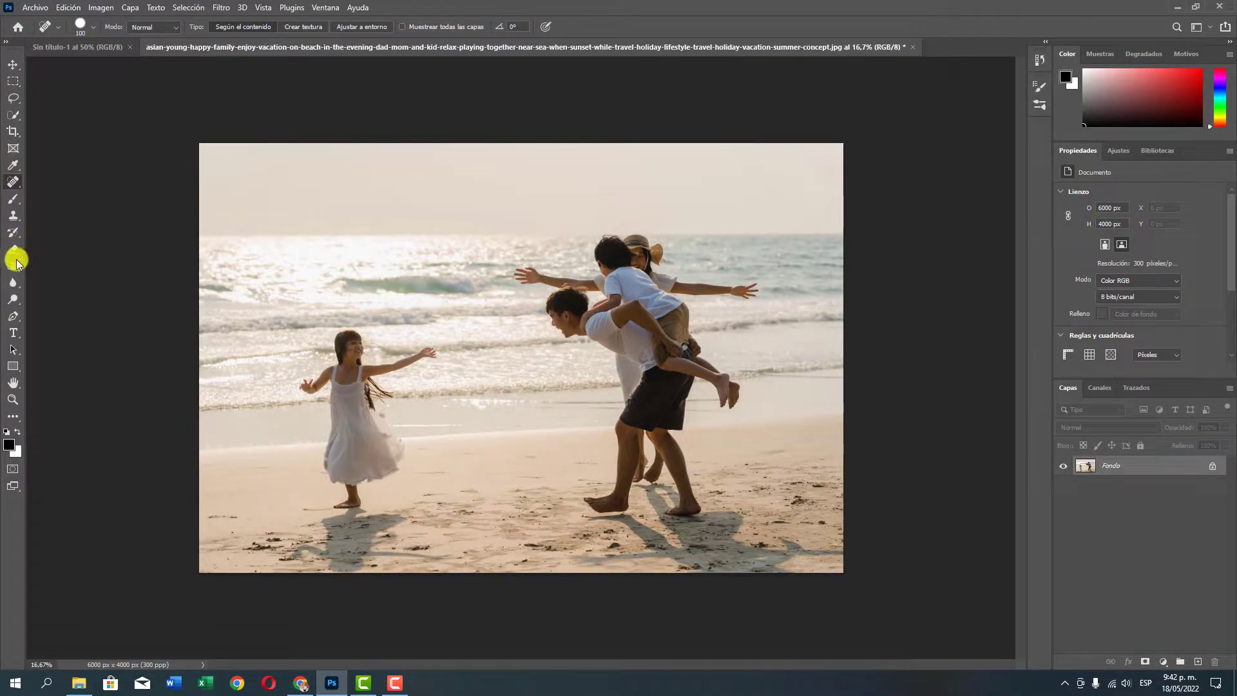
- Use the plain freehand Lasso to outline the left girl and her shadow on the sand
click(12, 98)
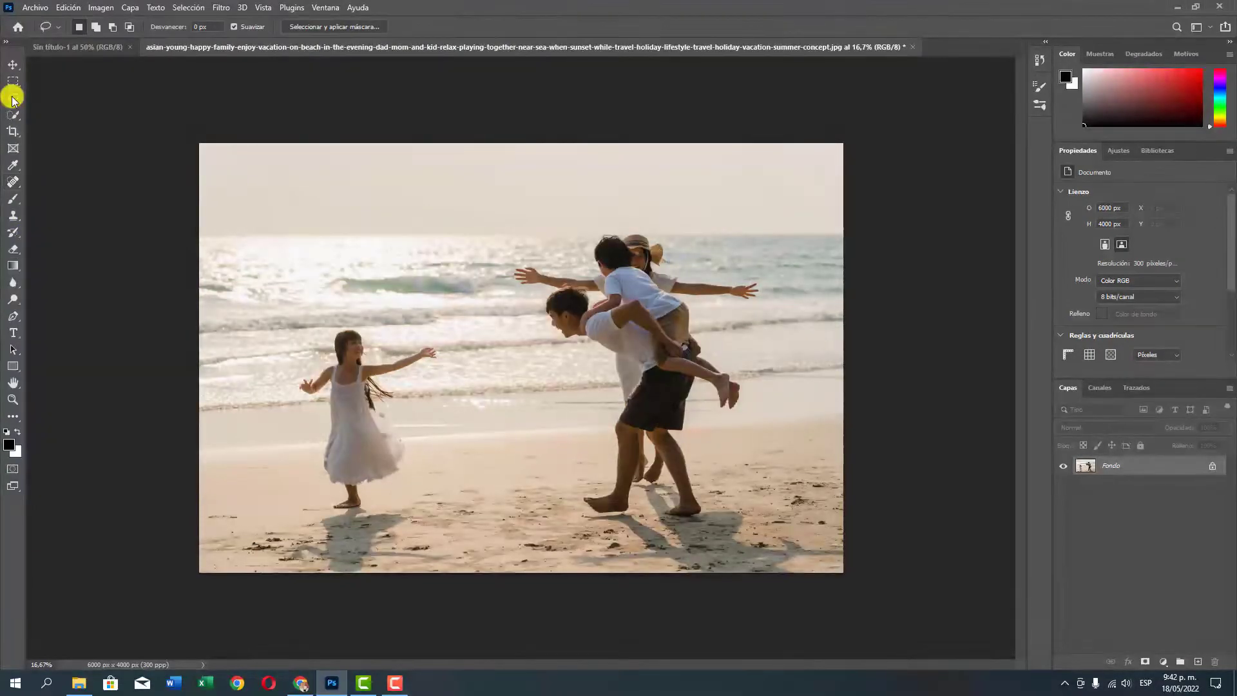
right_click(13, 100)
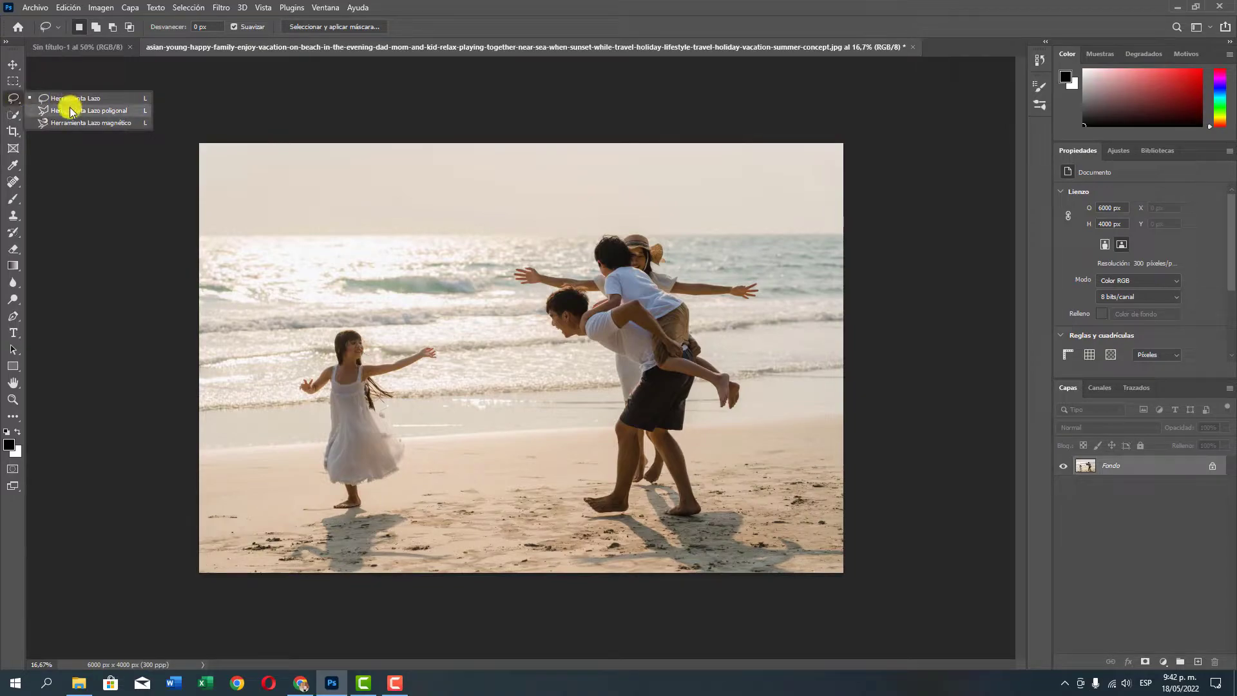
click(71, 123)
right_click(16, 97)
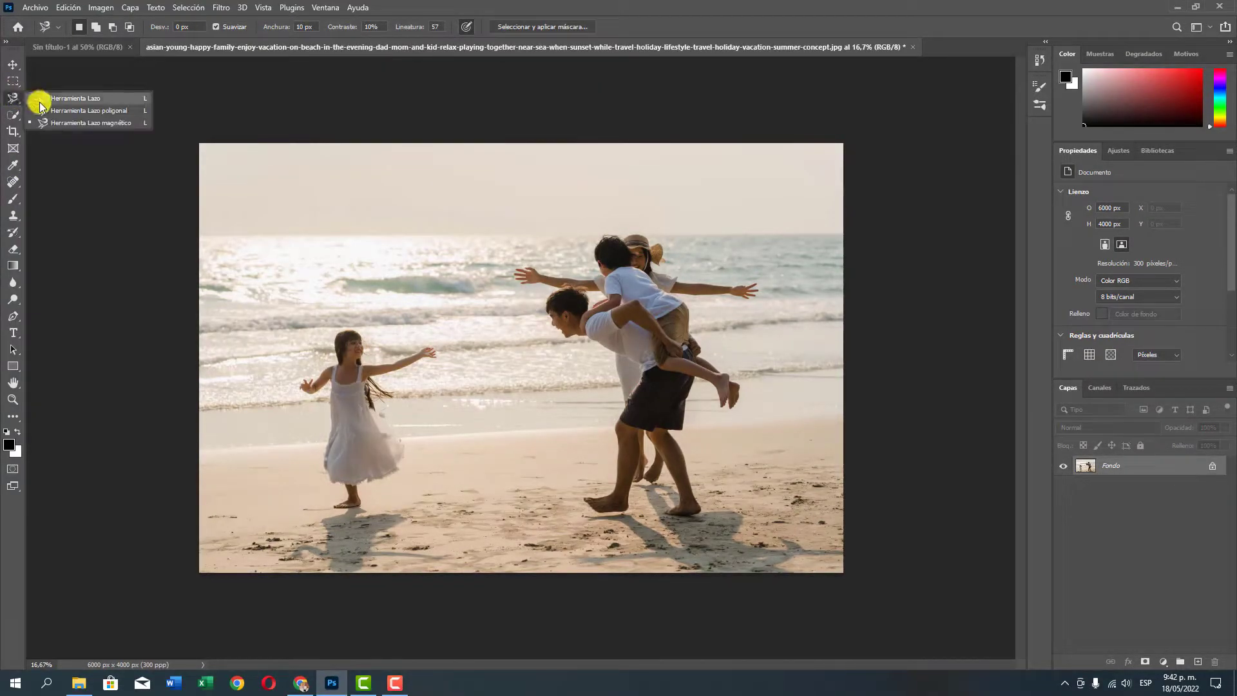
click(51, 98)
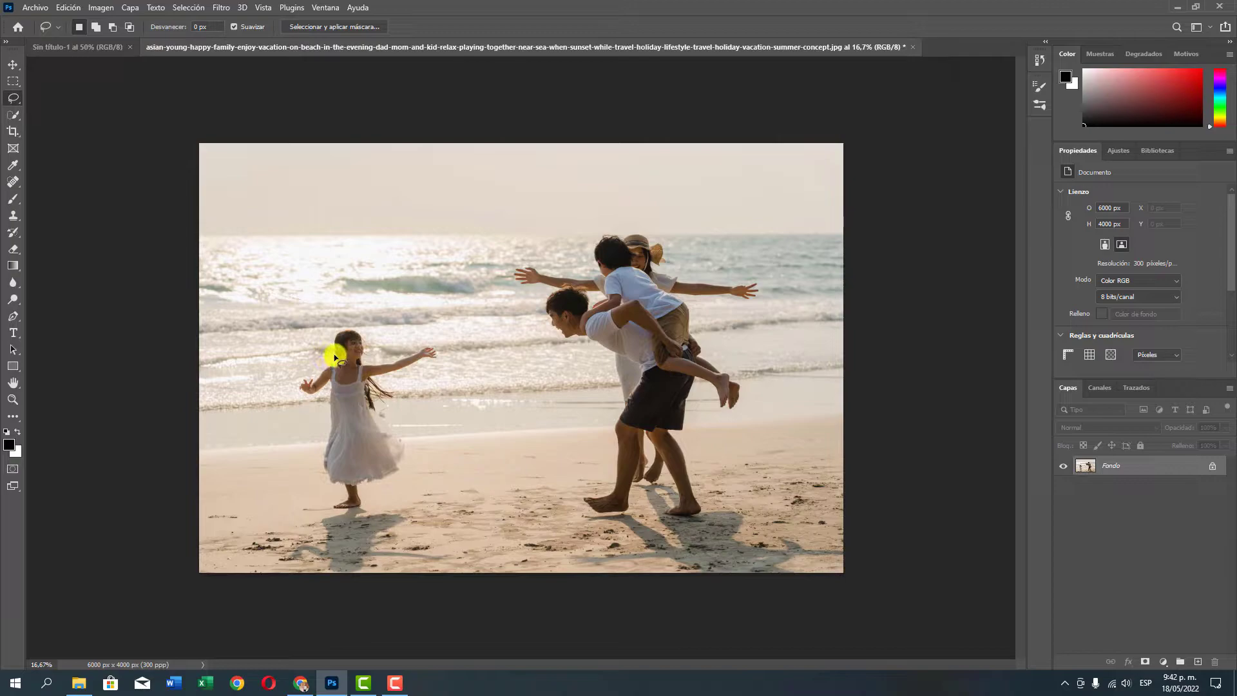
mouse_move(336, 359)
mouse_down()
mouse_move(427, 339)
mouse_move(444, 362)
mouse_move(400, 381)
mouse_move(391, 411)
mouse_move(406, 484)
mouse_move(381, 491)
mouse_move(416, 516)
mouse_move(389, 572)
mouse_move(290, 566)
mouse_move(328, 493)
mouse_move(314, 456)
mouse_move(318, 410)
mouse_move(287, 380)
mouse_move(312, 359)
mouse_move(333, 364)
mouse_move(333, 350)
mouse_up()
- Fill the selection using Rellenar with Contenido set to Según el contenido and colour adaptation
click(68, 7)
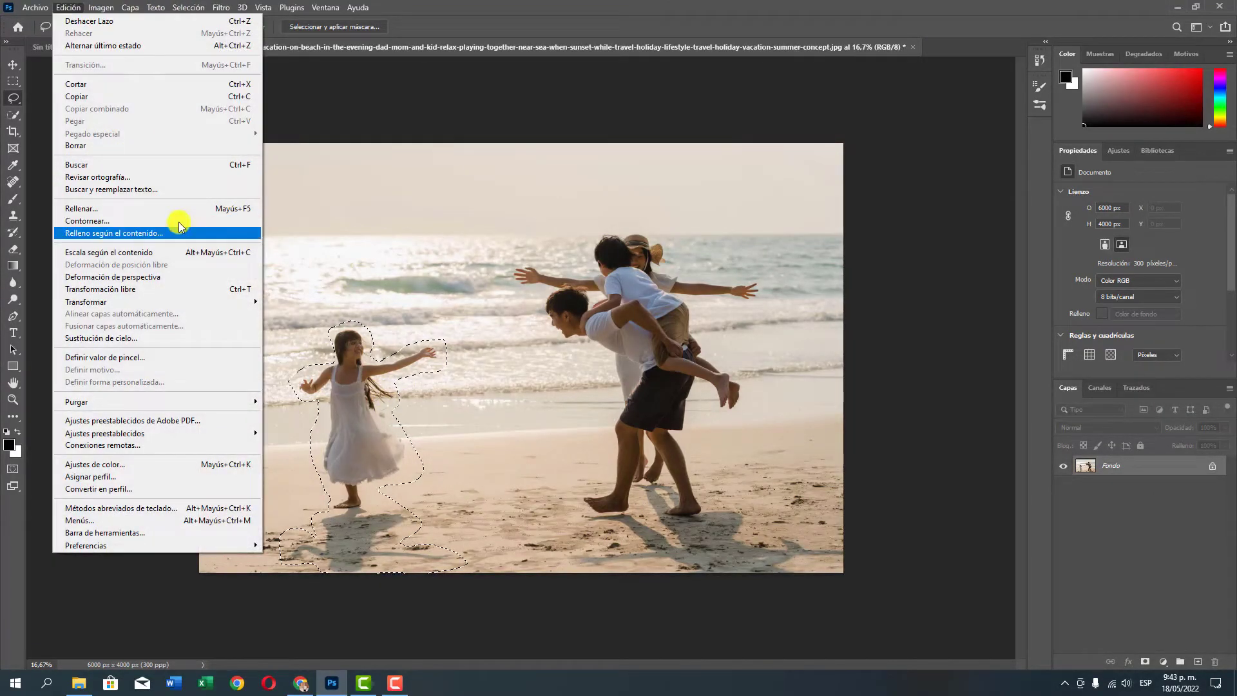
click(153, 207)
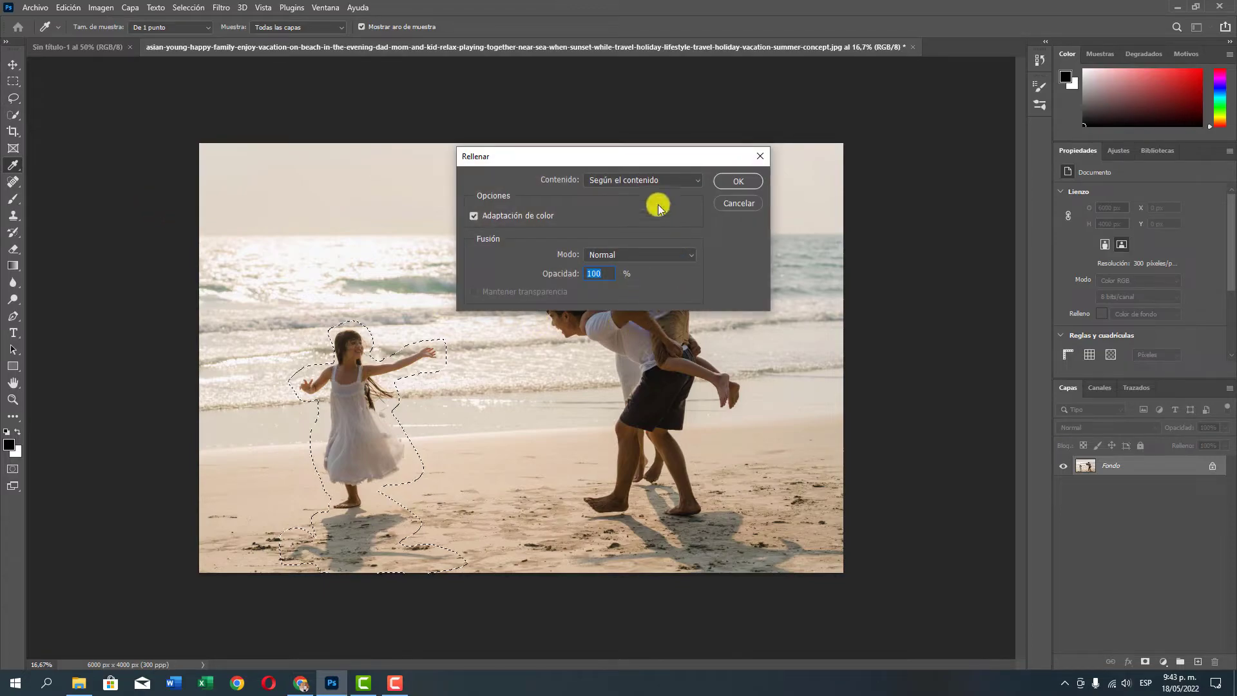
click(634, 182)
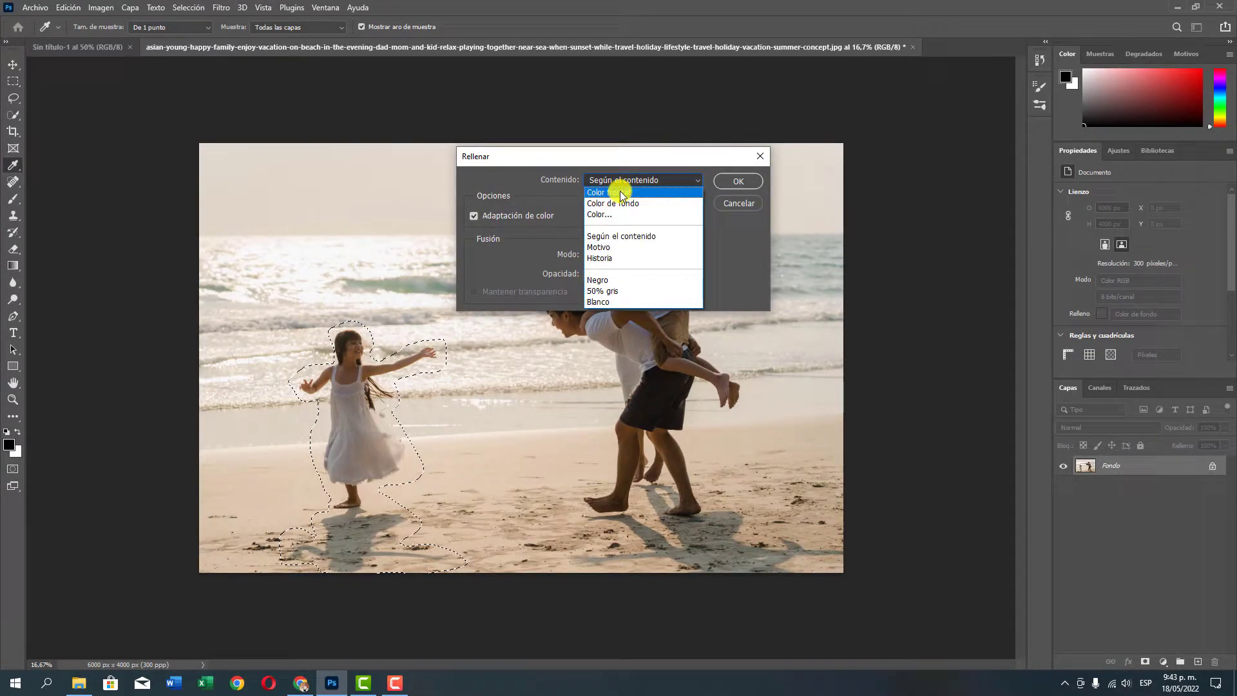
click(620, 191)
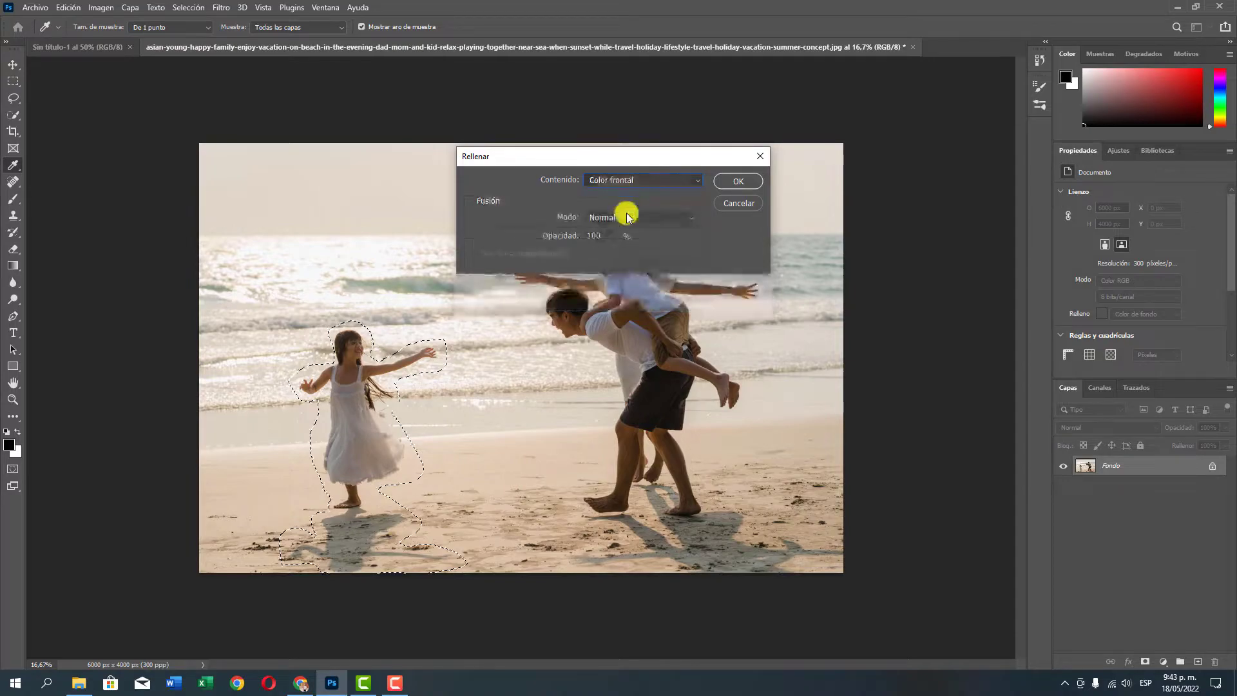
click(641, 181)
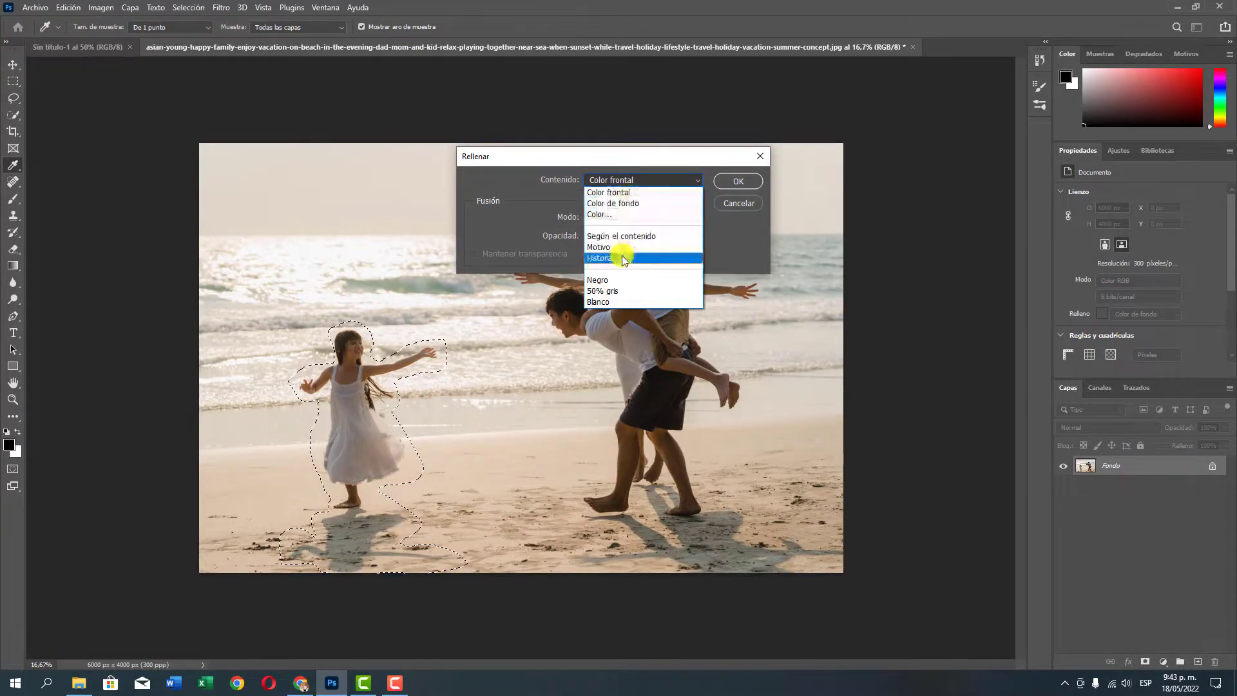
click(629, 237)
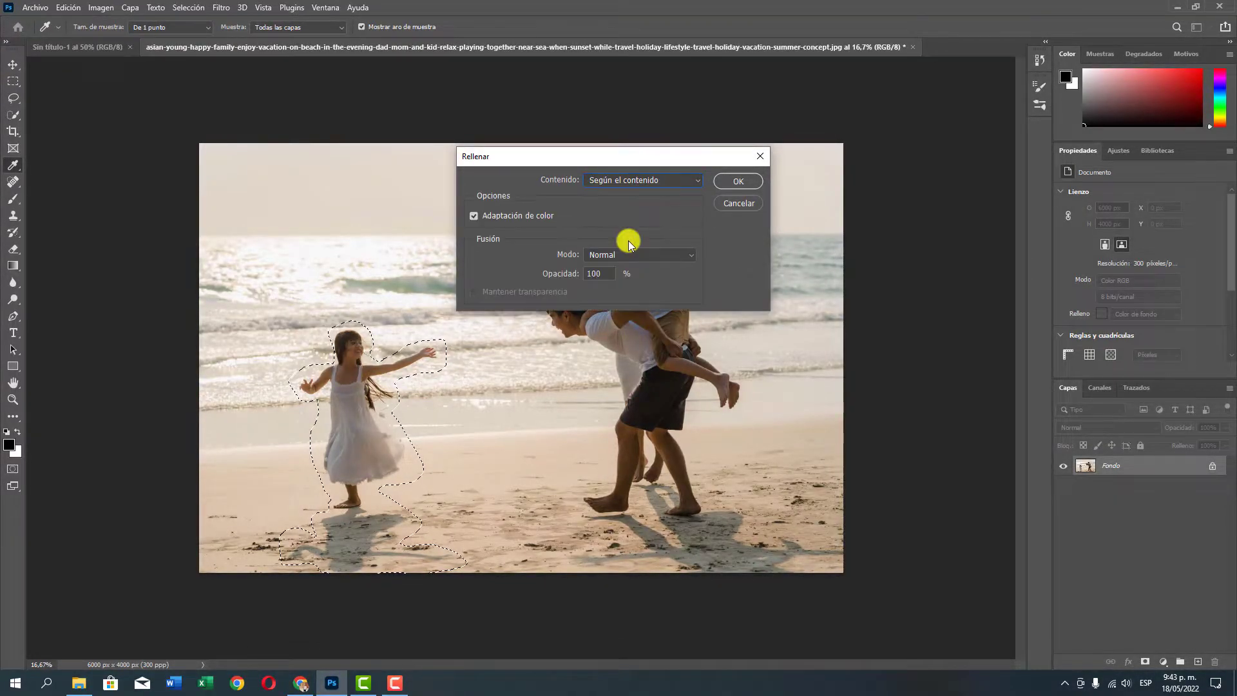
click(474, 217)
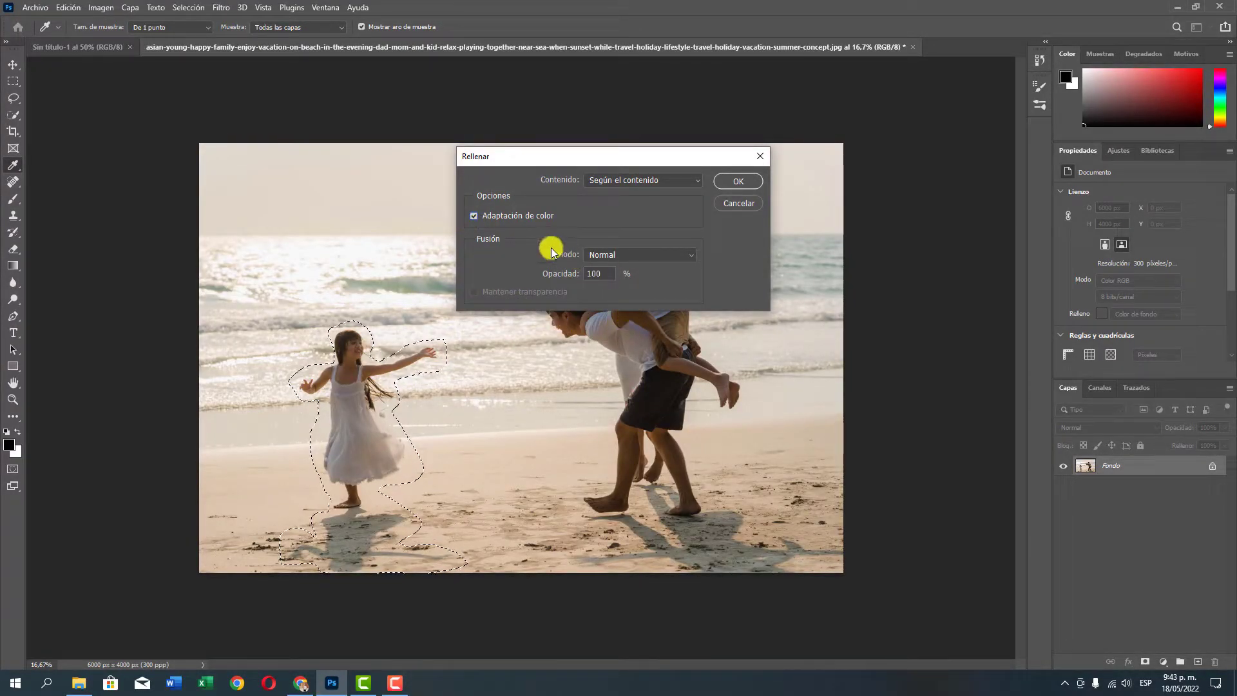
click(736, 182)
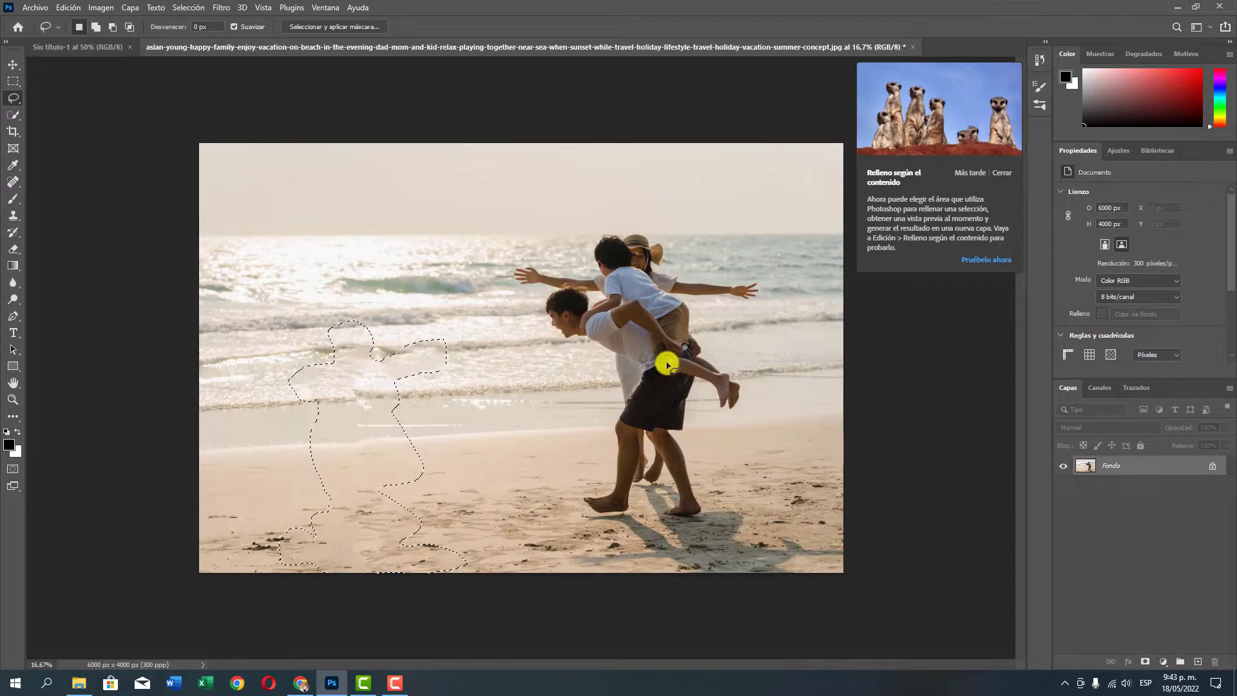
- Clear the active selection with Ctrl+D
click(13, 65)
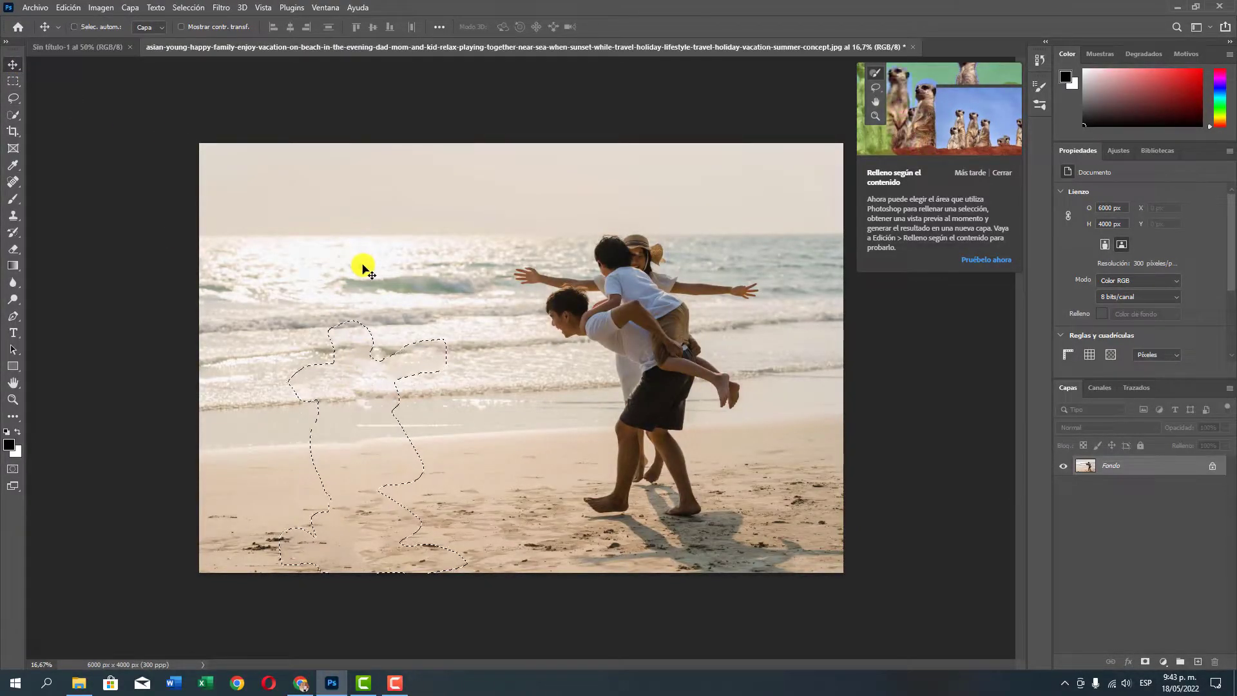
key(ctrl+d)
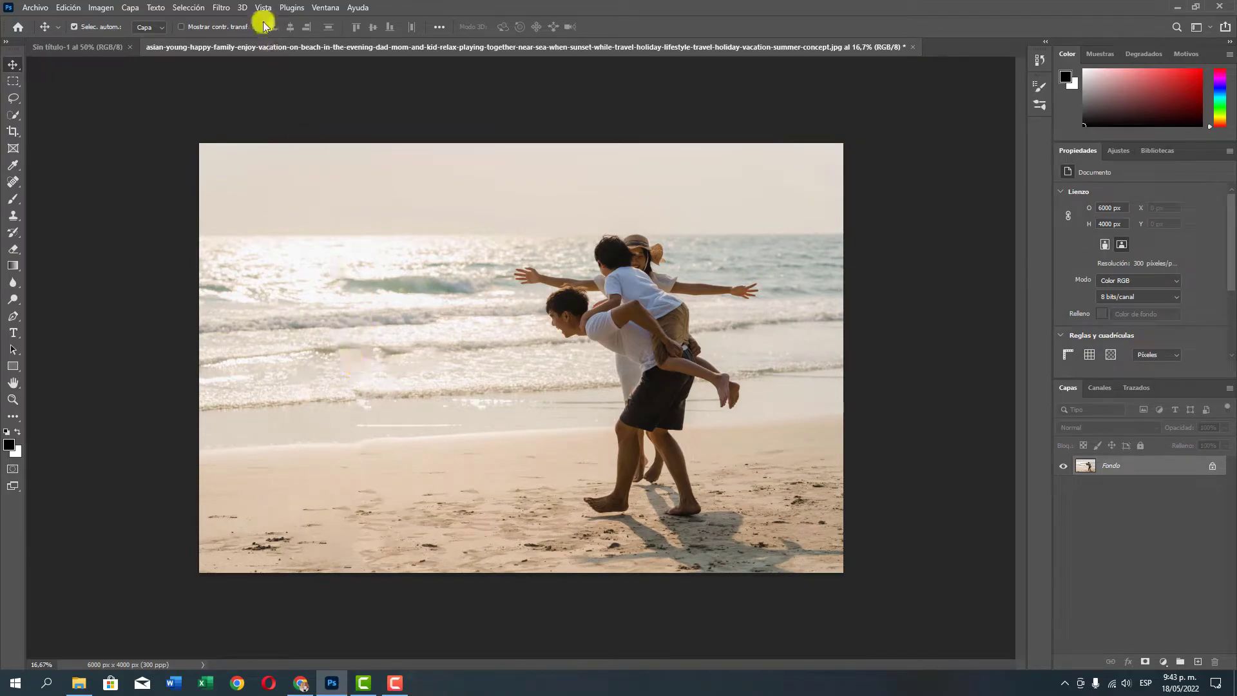
click(188, 8)
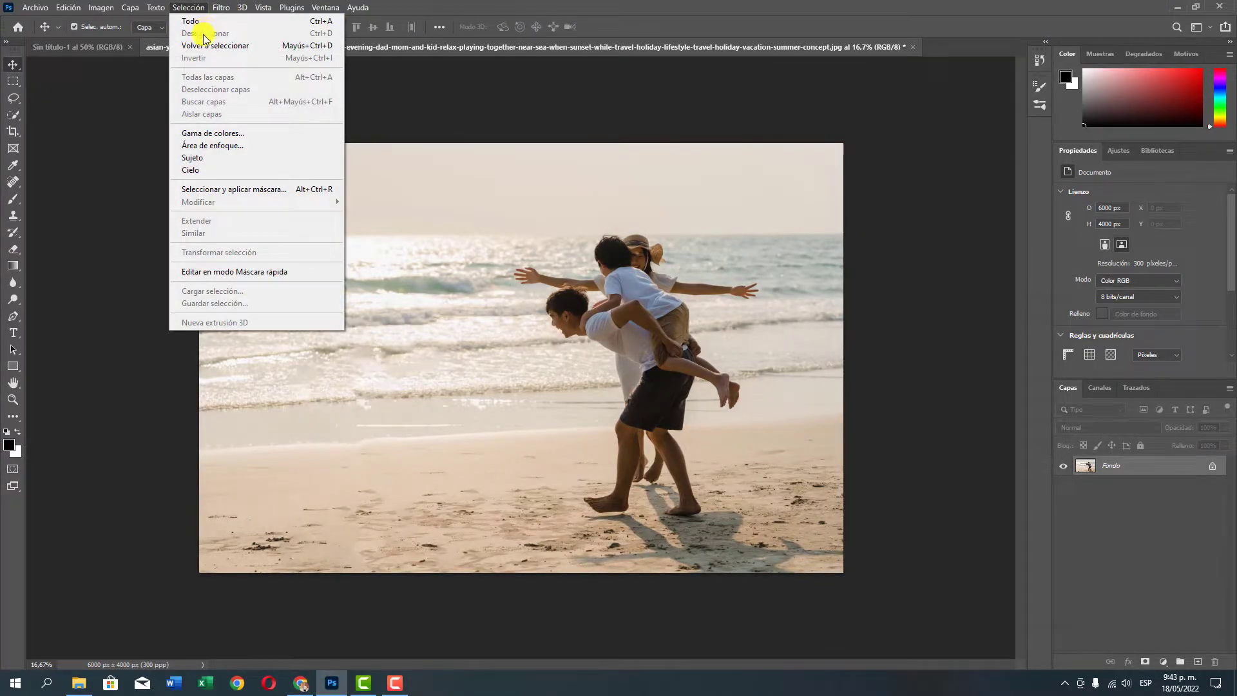
click(402, 93)
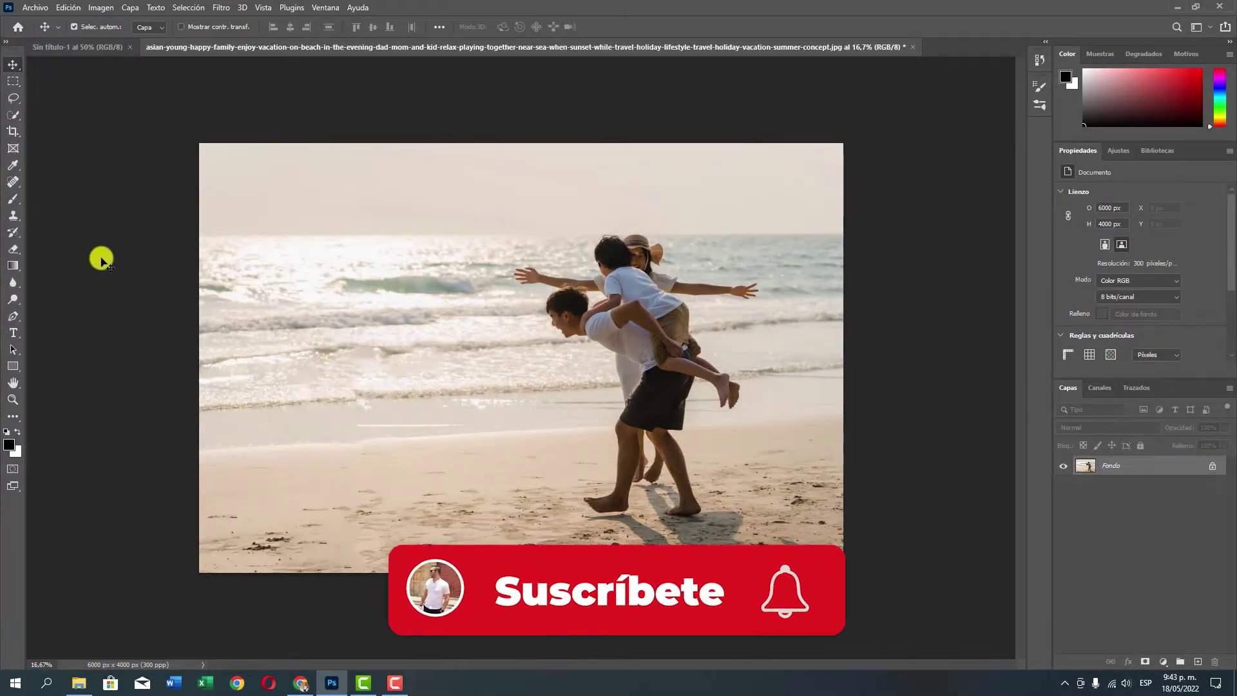
- Spot-heal the leftover mark on the sand where the girl stood
click(13, 183)
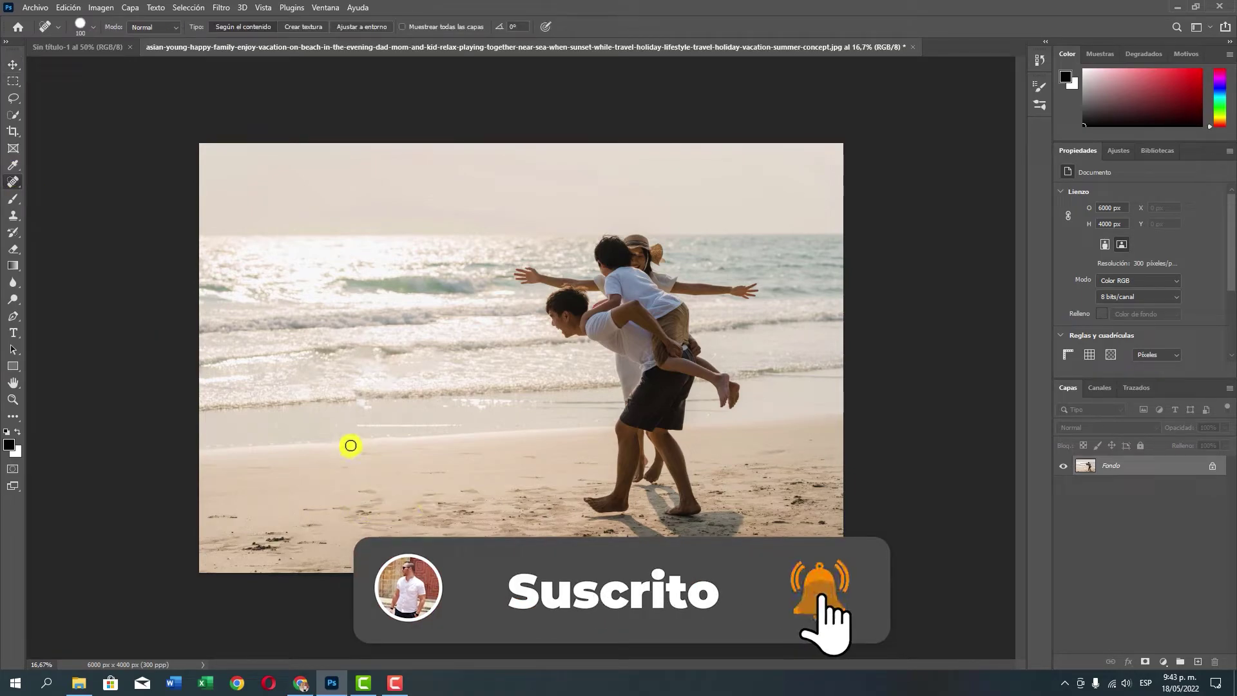
drag(351, 445, 367, 443)
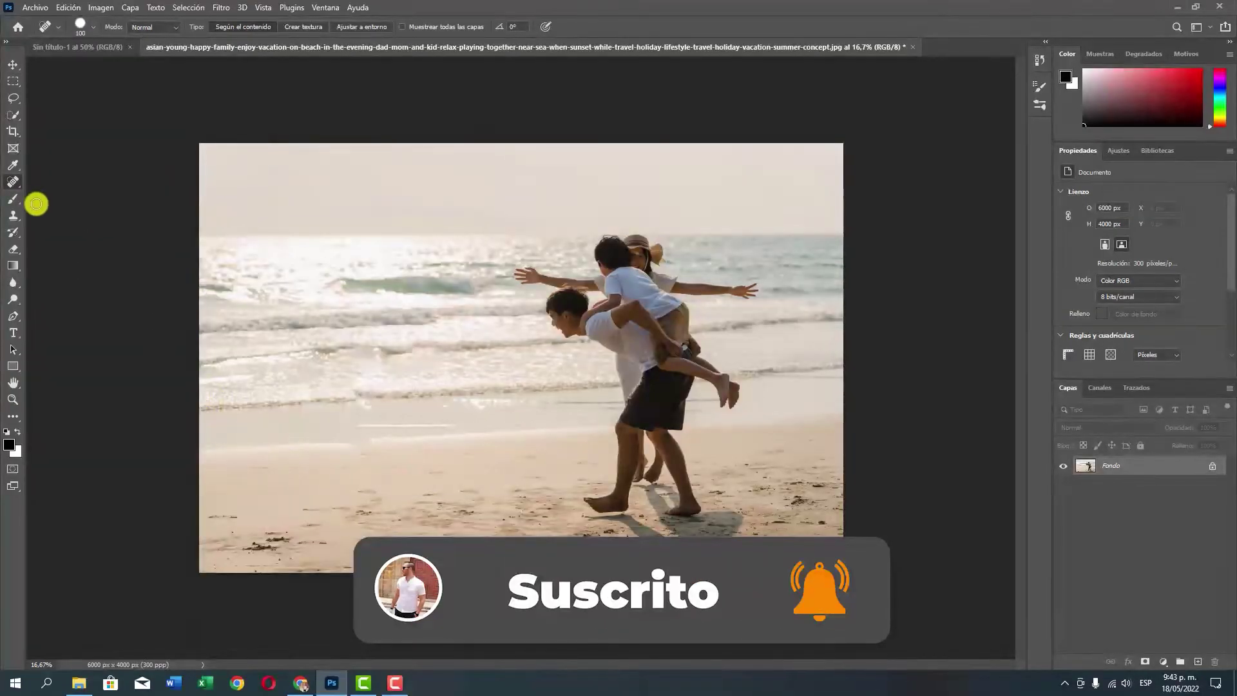
right_click(16, 183)
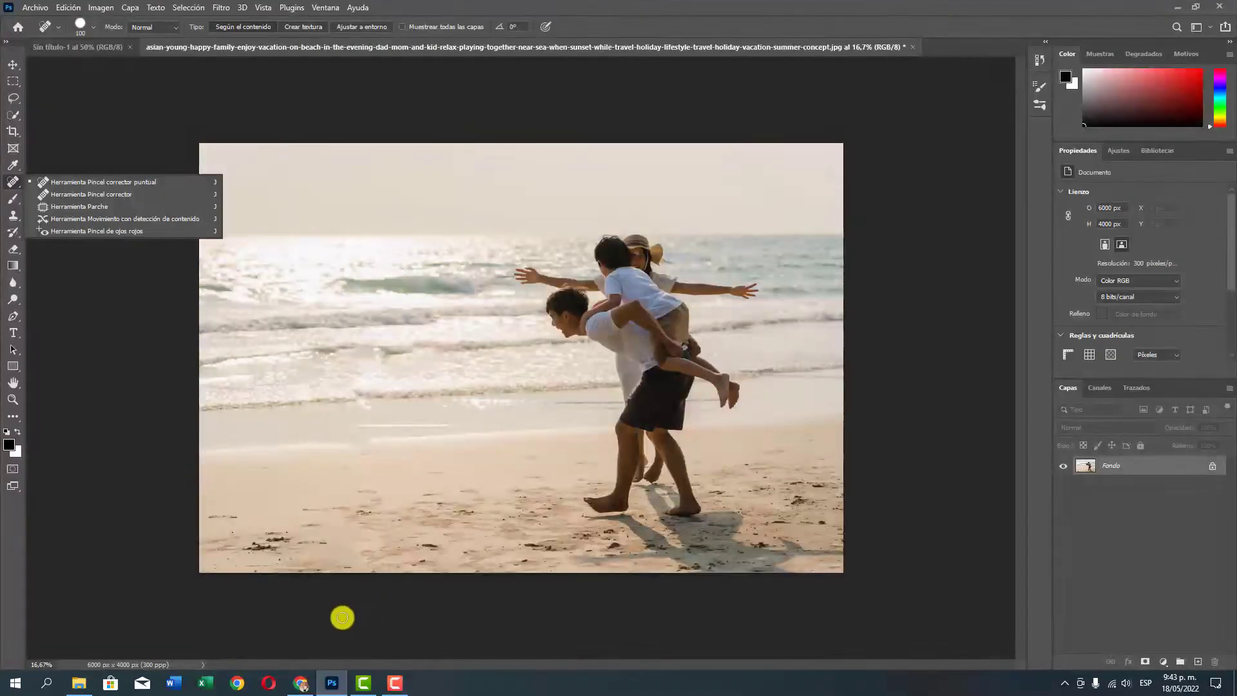
- Undo the content-aware removal so the girl and her shadow reappear
click(13, 65)
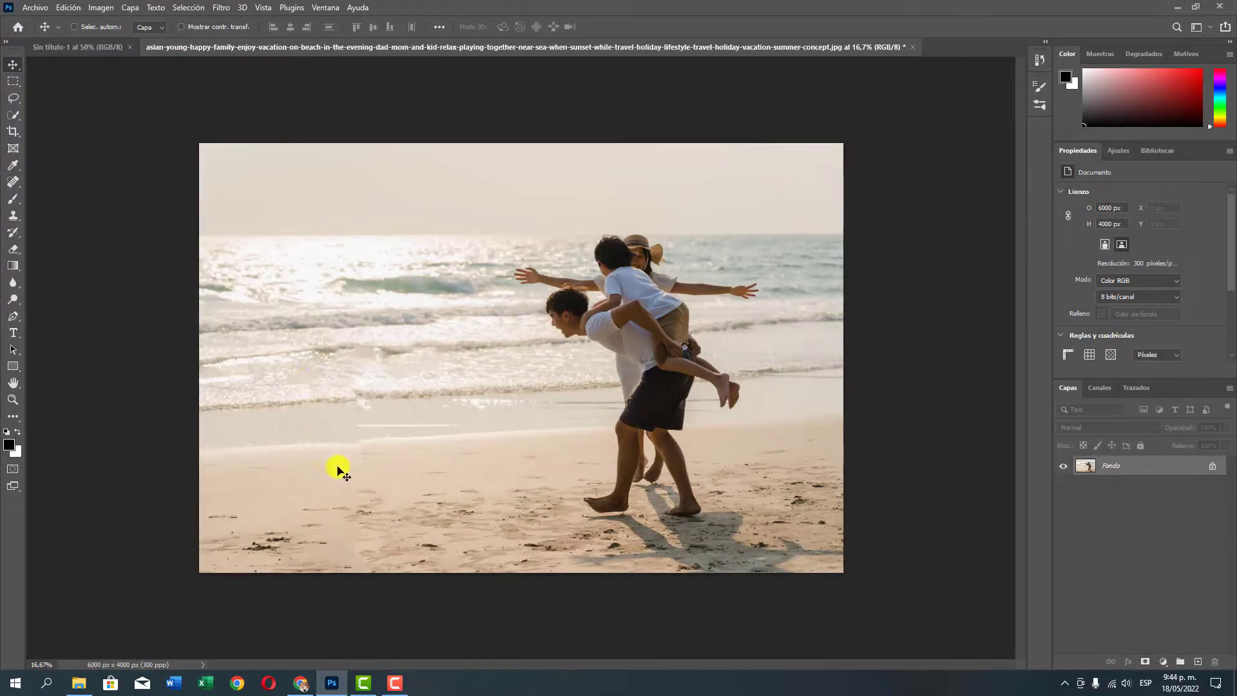
key(ctrl+z)
key(ctrl+z)
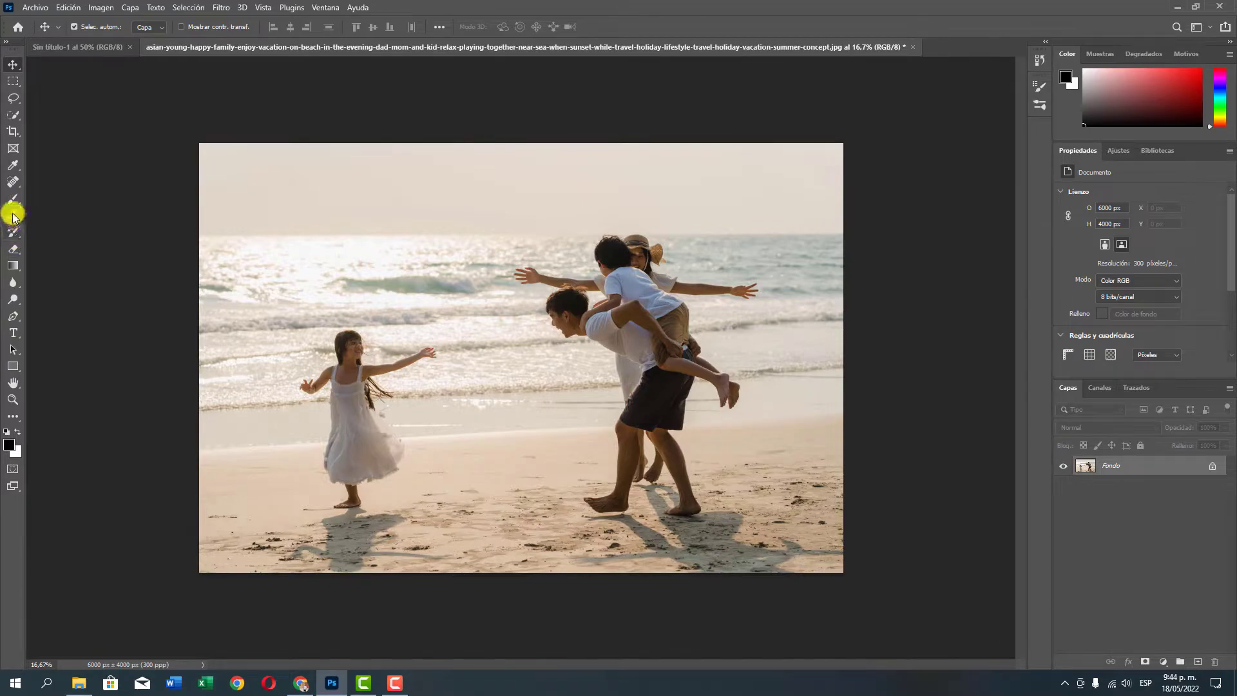
- Set up the Clone Stamp with a 62 px, 0% hardness brush and dismiss the clone-source warning
click(13, 217)
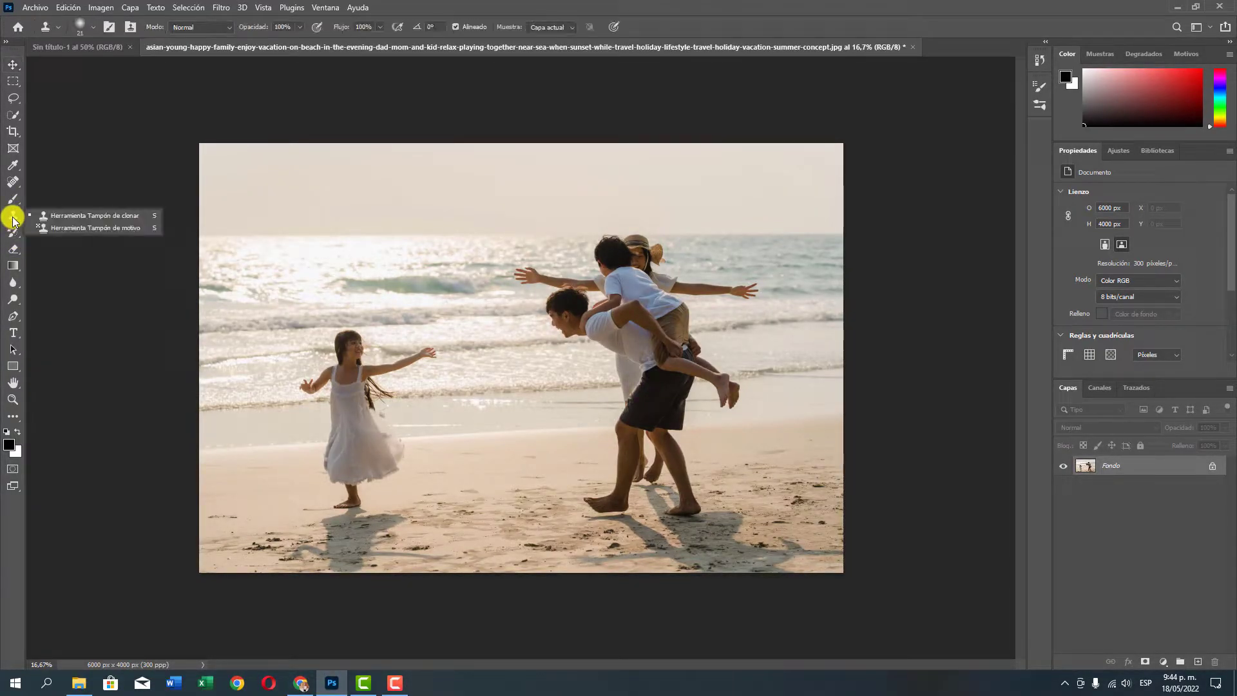
click(87, 215)
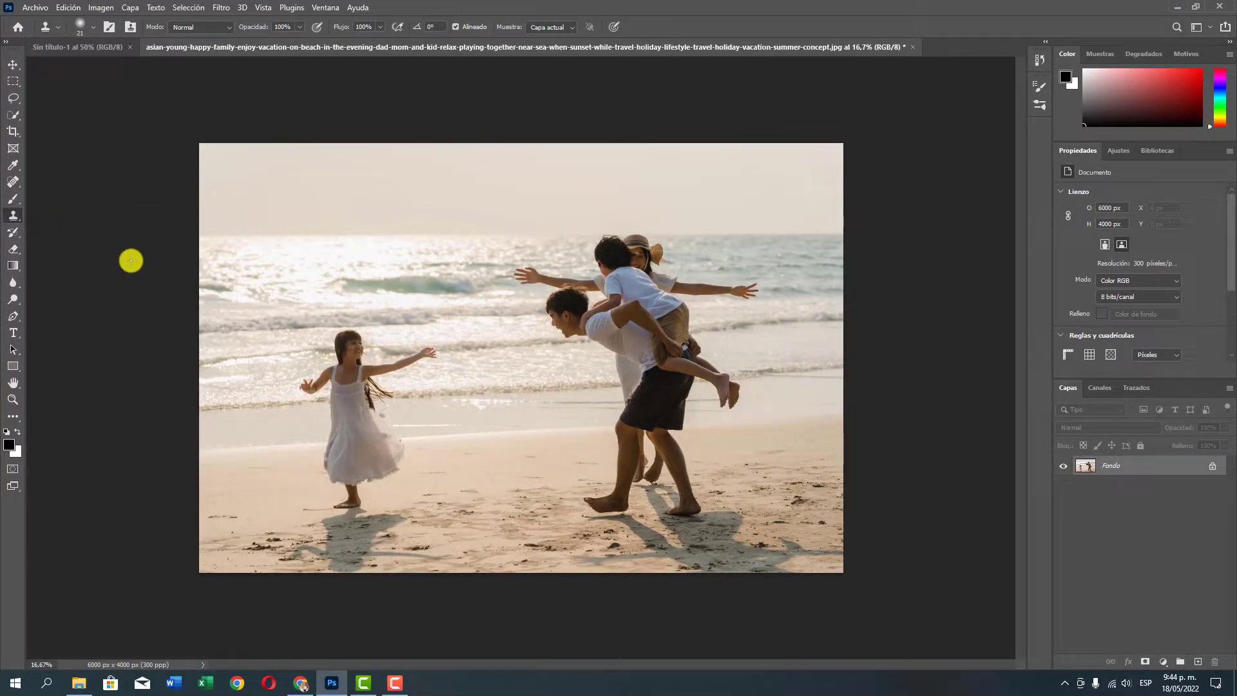
click(90, 28)
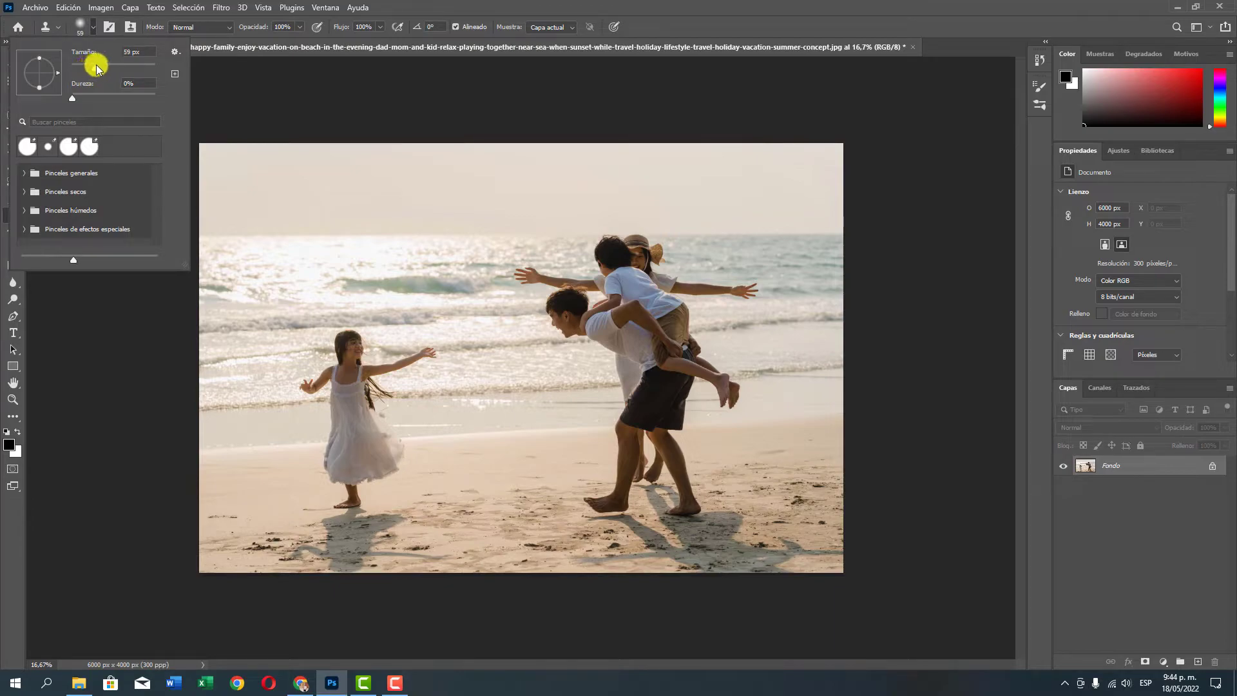
drag(82, 64, 128, 67)
click(210, 94)
click(328, 314)
click(628, 265)
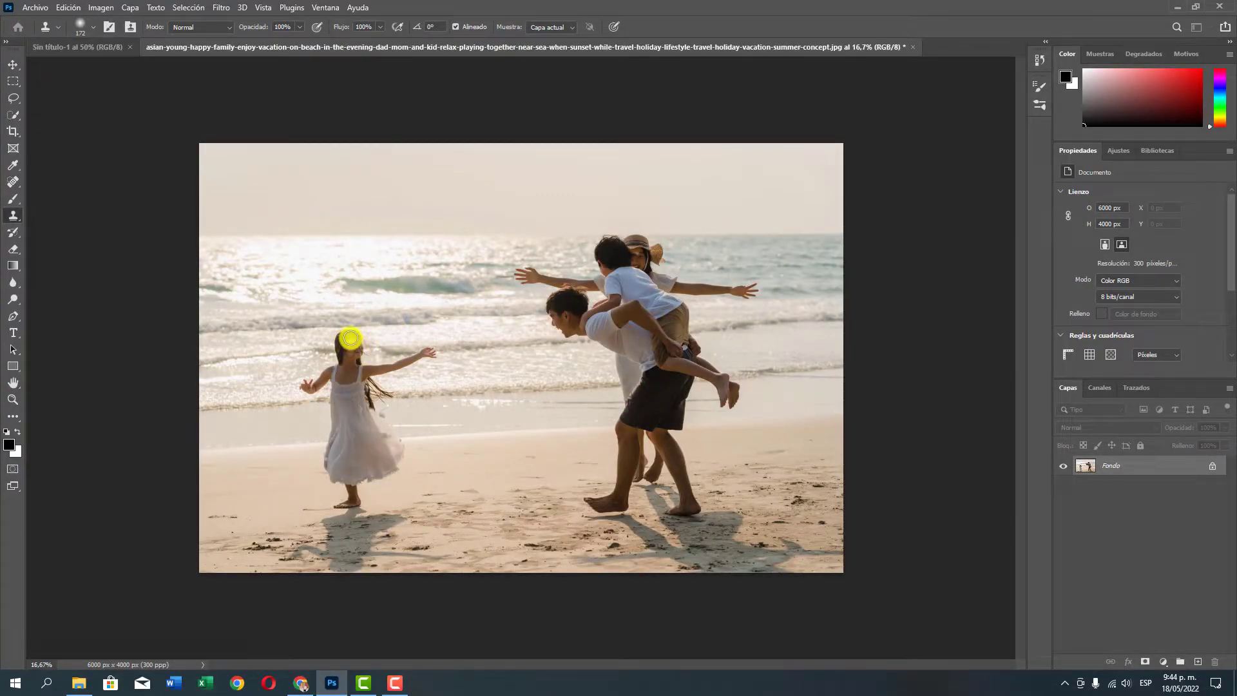
- Clone sampled sea over the girl's head, hair, arms and top of her dress
mouse_move(350, 338)
mouse_down()
mouse_move(343, 353)
mouse_move(359, 345)
mouse_move(346, 359)
mouse_move(333, 345)
mouse_move(358, 362)
mouse_move(337, 354)
mouse_move(365, 368)
mouse_move(432, 351)
mouse_move(406, 367)
mouse_up()
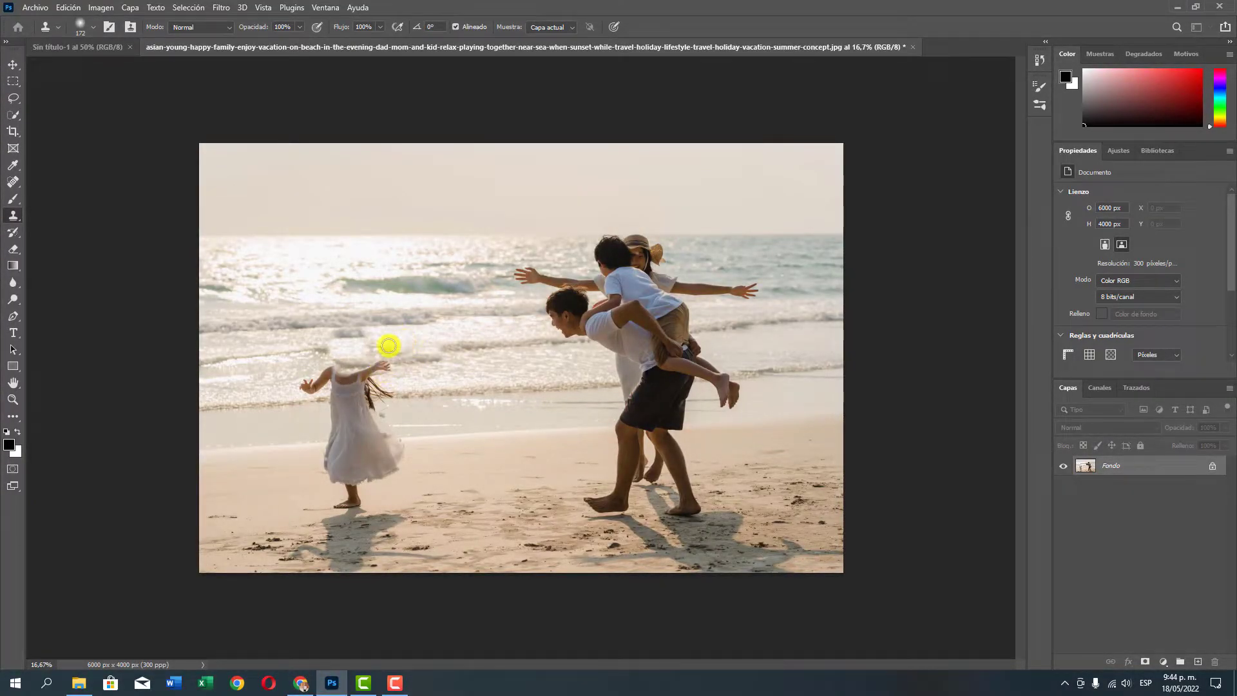
alt+click(424, 348)
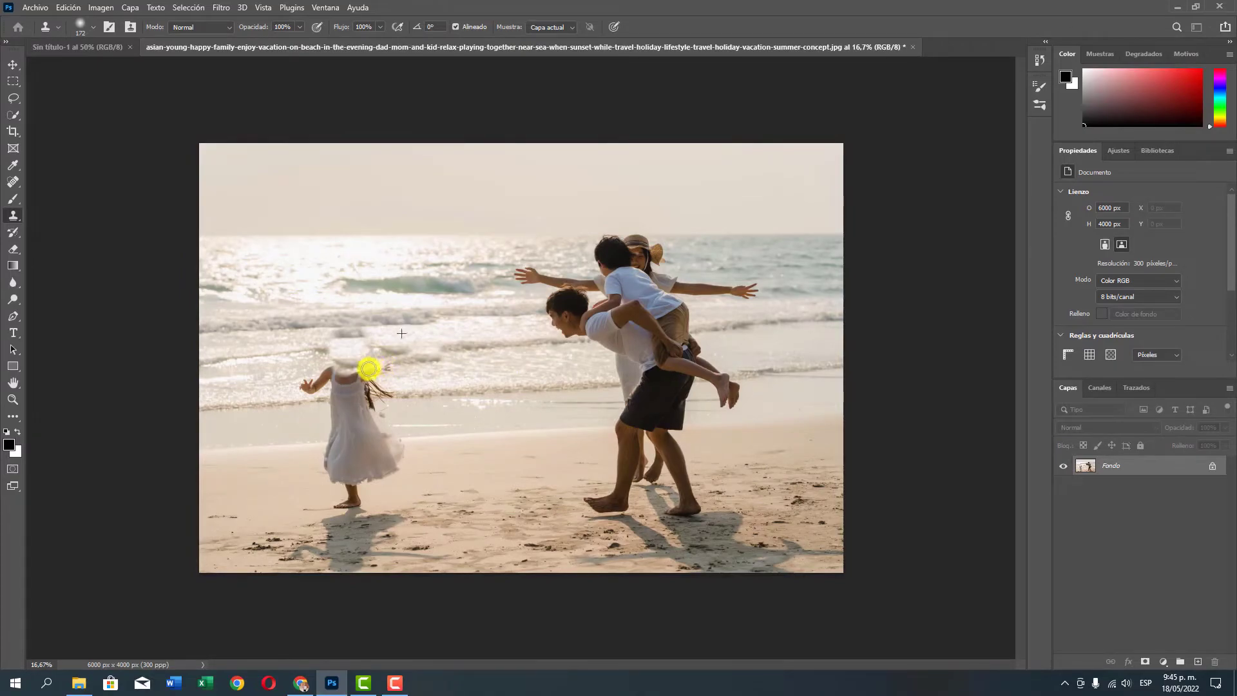
drag(361, 372, 314, 380)
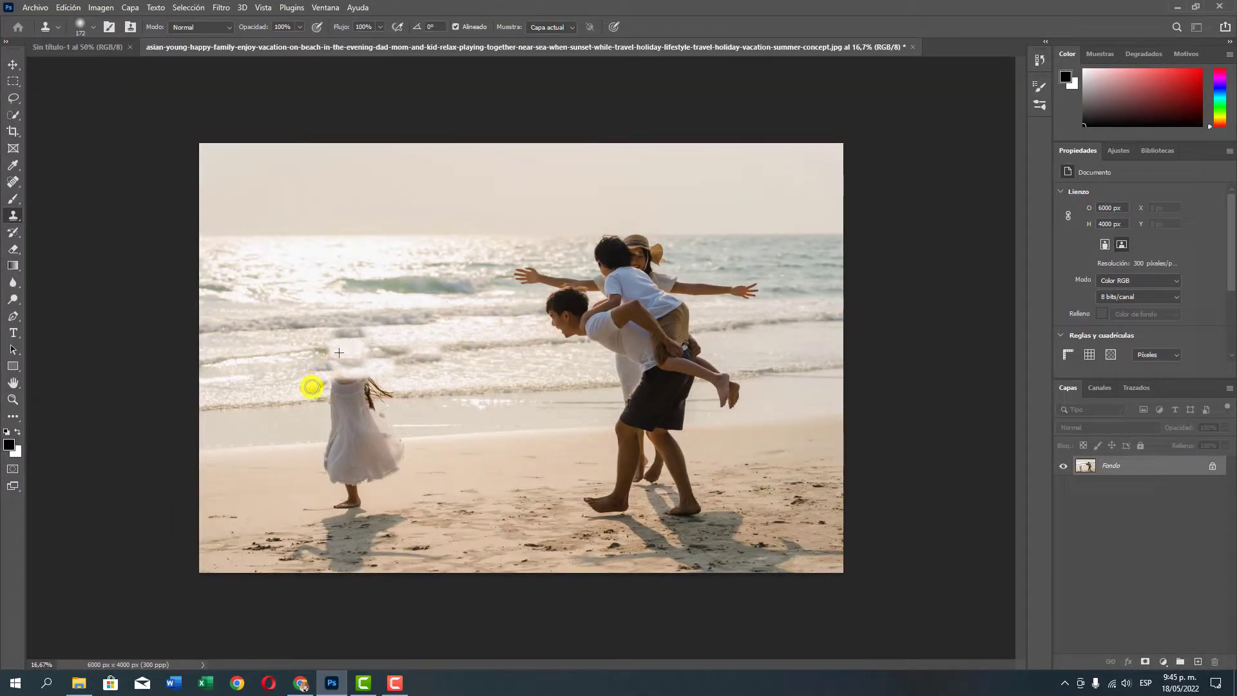
mouse_move(315, 384)
mouse_down()
mouse_move(393, 396)
mouse_move(336, 386)
mouse_move(376, 394)
mouse_move(371, 403)
mouse_move(400, 359)
mouse_move(389, 342)
mouse_move(364, 400)
mouse_move(338, 400)
mouse_move(365, 409)
mouse_up()
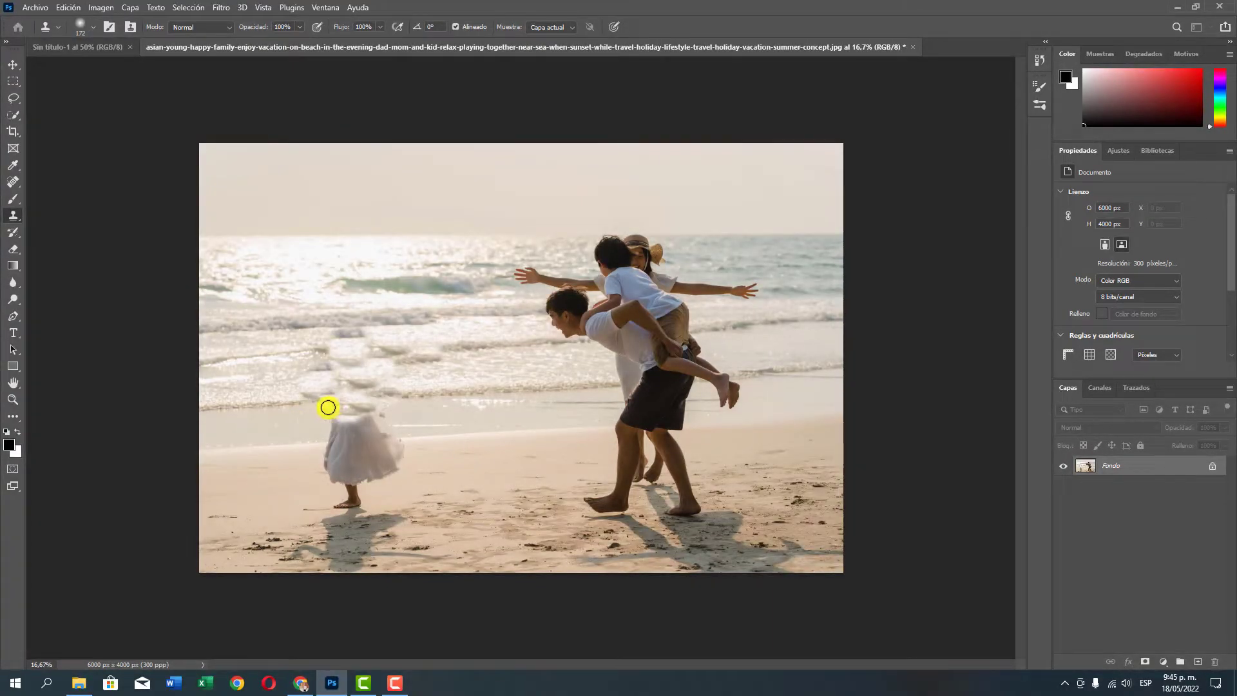
mouse_move(327, 407)
mouse_down()
mouse_move(376, 406)
mouse_move(361, 408)
mouse_up()
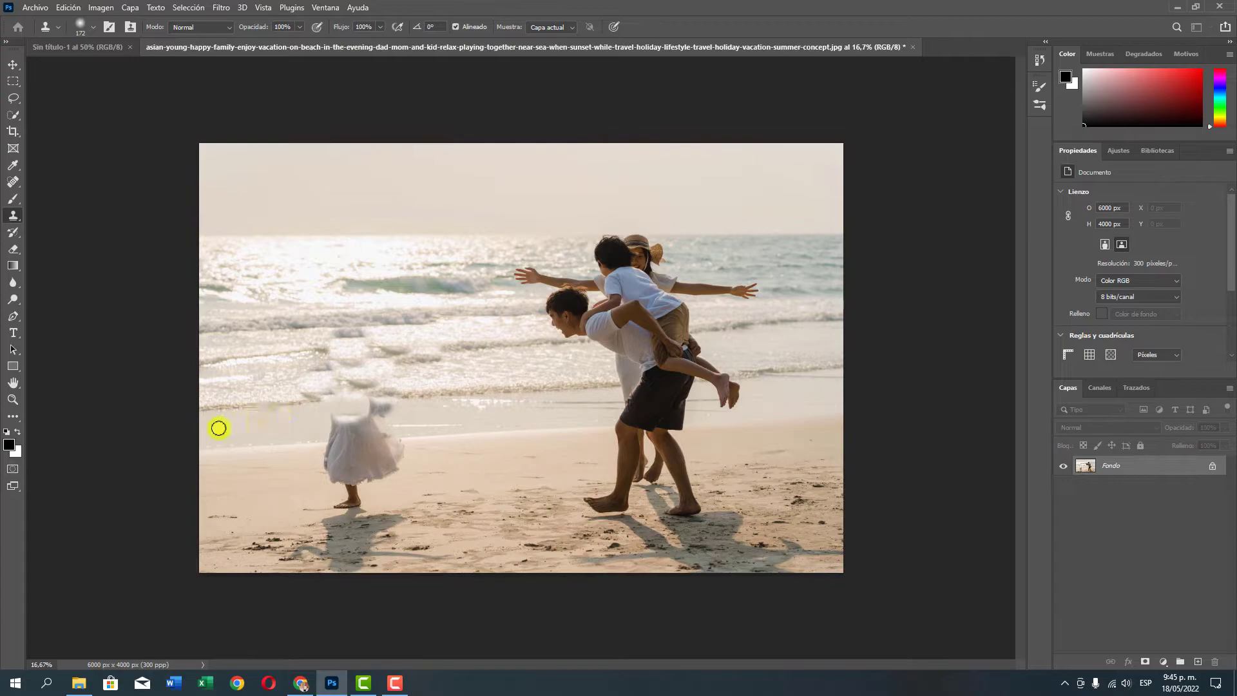
mouse_move(354, 409)
mouse_down()
mouse_move(372, 410)
mouse_move(359, 429)
mouse_move(297, 441)
mouse_move(318, 474)
mouse_move(378, 444)
mouse_up()
alt+click(300, 473)
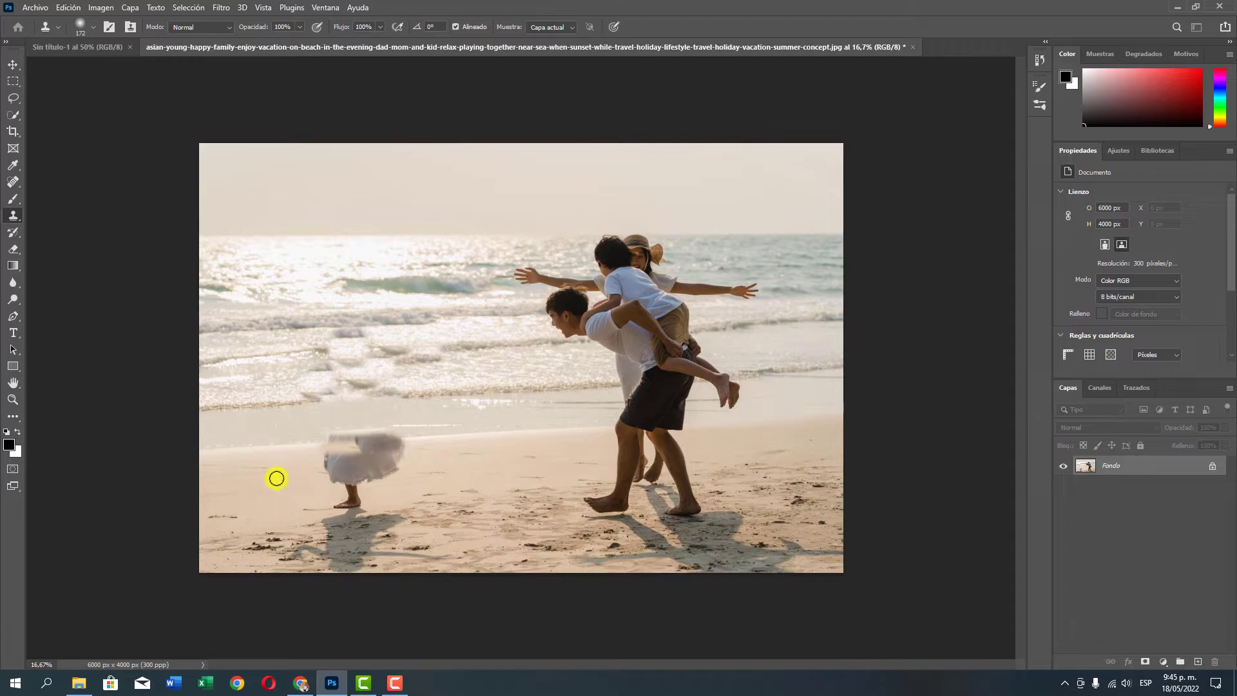
- Clone sampled sand over the girl's skirt, legs, shadow and the grey streak
mouse_move(407, 460)
mouse_down()
mouse_move(383, 471)
mouse_move(347, 453)
mouse_move(312, 464)
mouse_move(366, 457)
mouse_up()
alt+click(446, 458)
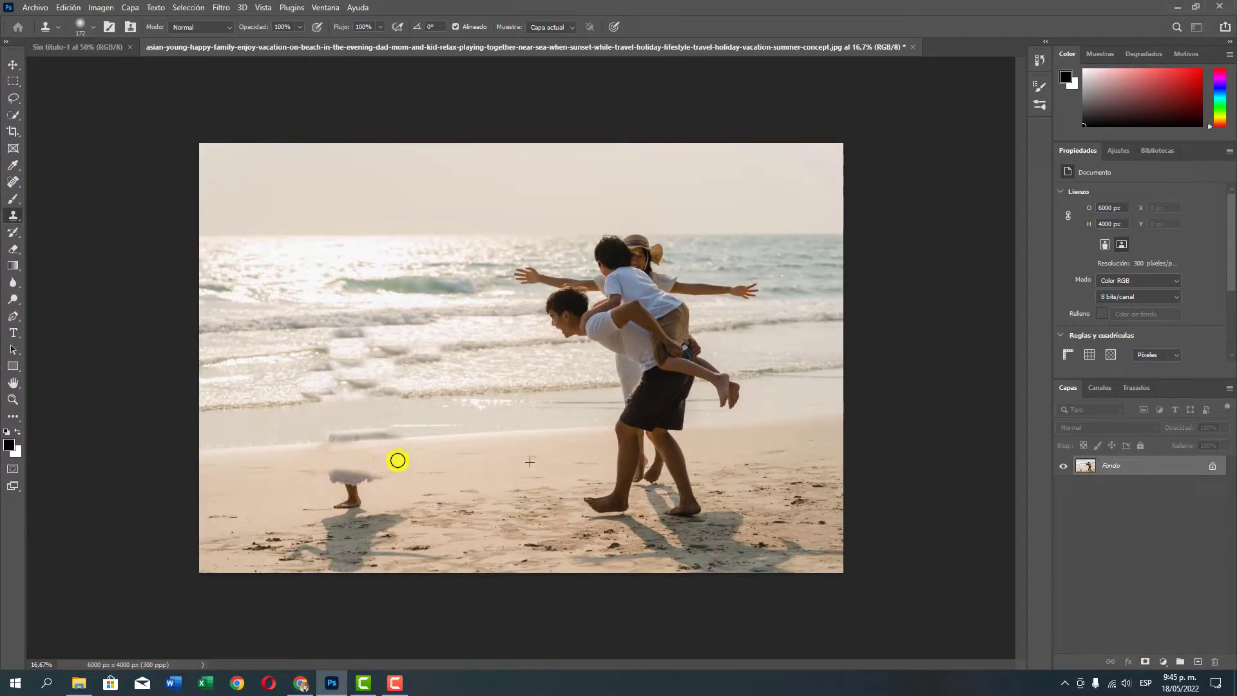
drag(328, 434, 326, 434)
alt+click(262, 420)
drag(326, 433, 413, 432)
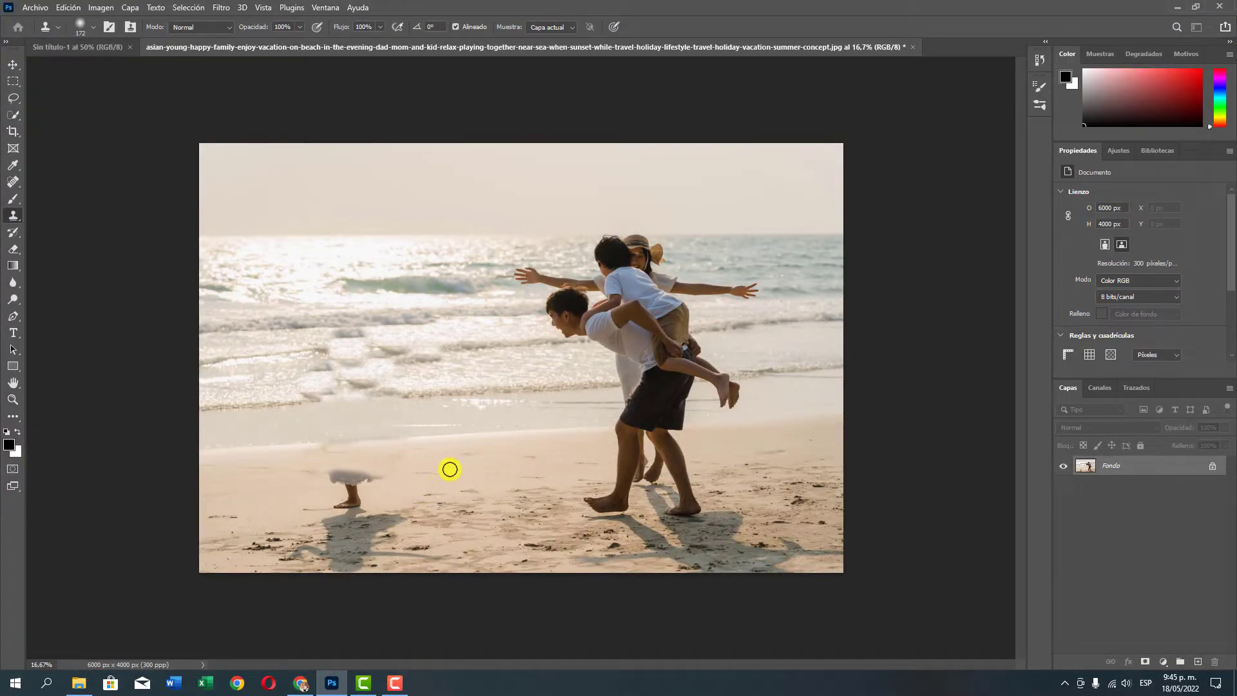
mouse_move(447, 469)
mouse_down()
mouse_move(368, 475)
mouse_move(376, 488)
mouse_move(323, 524)
mouse_up()
mouse_move(478, 516)
mouse_down()
mouse_move(342, 566)
mouse_move(381, 511)
mouse_move(329, 539)
mouse_move(395, 535)
mouse_move(400, 521)
mouse_up()
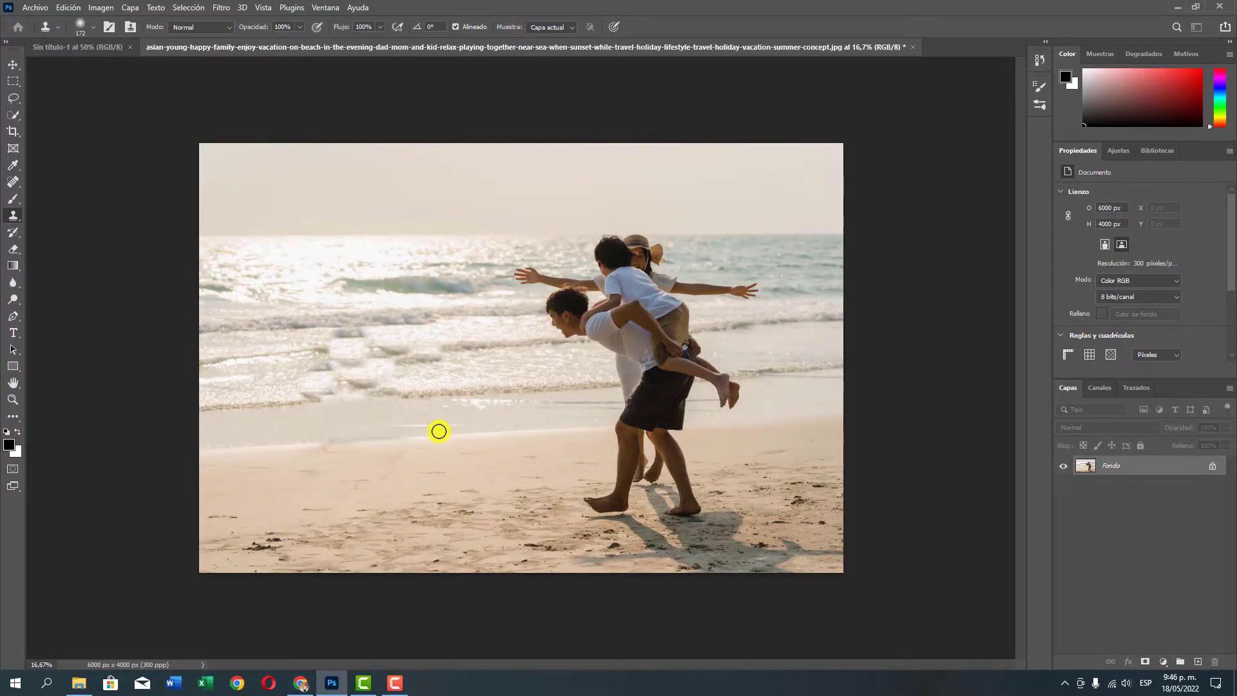
click(12, 181)
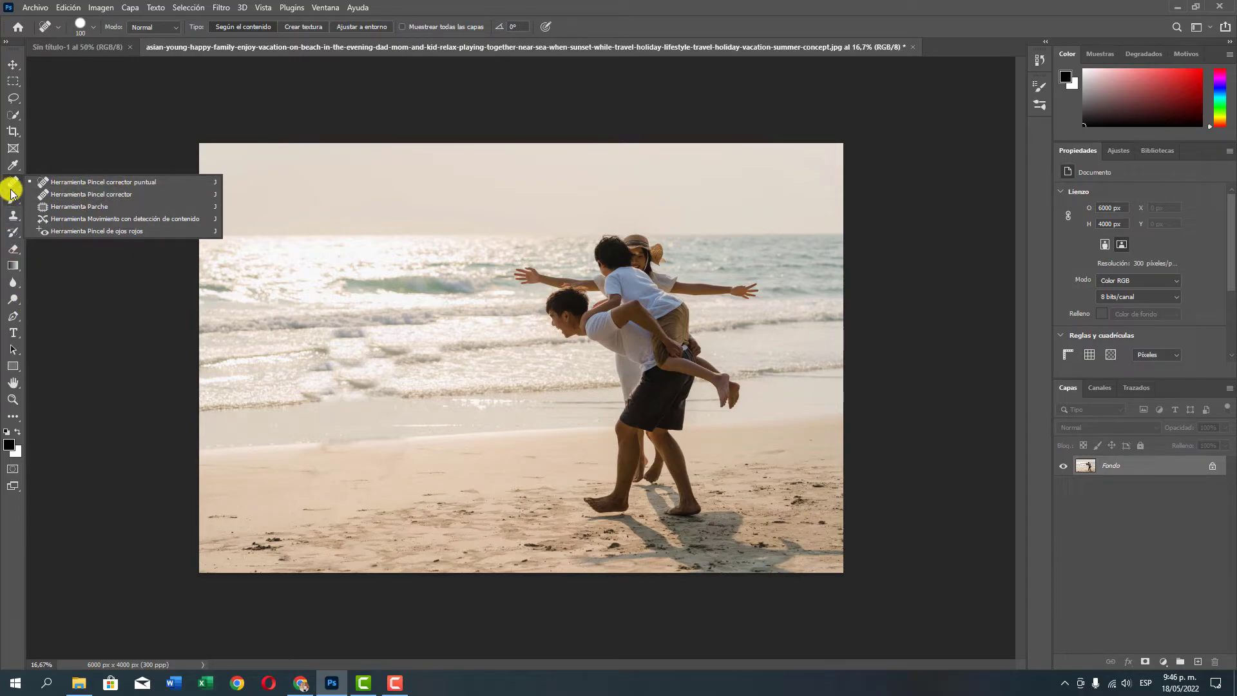
click(13, 98)
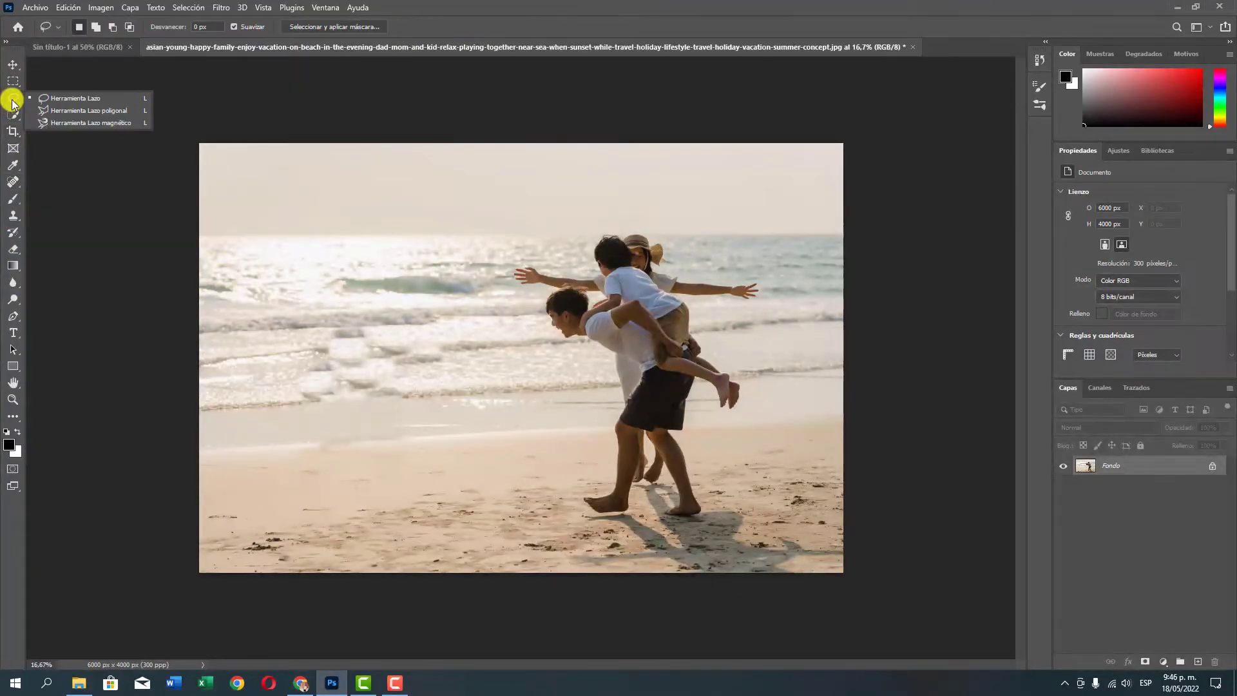
click(68, 7)
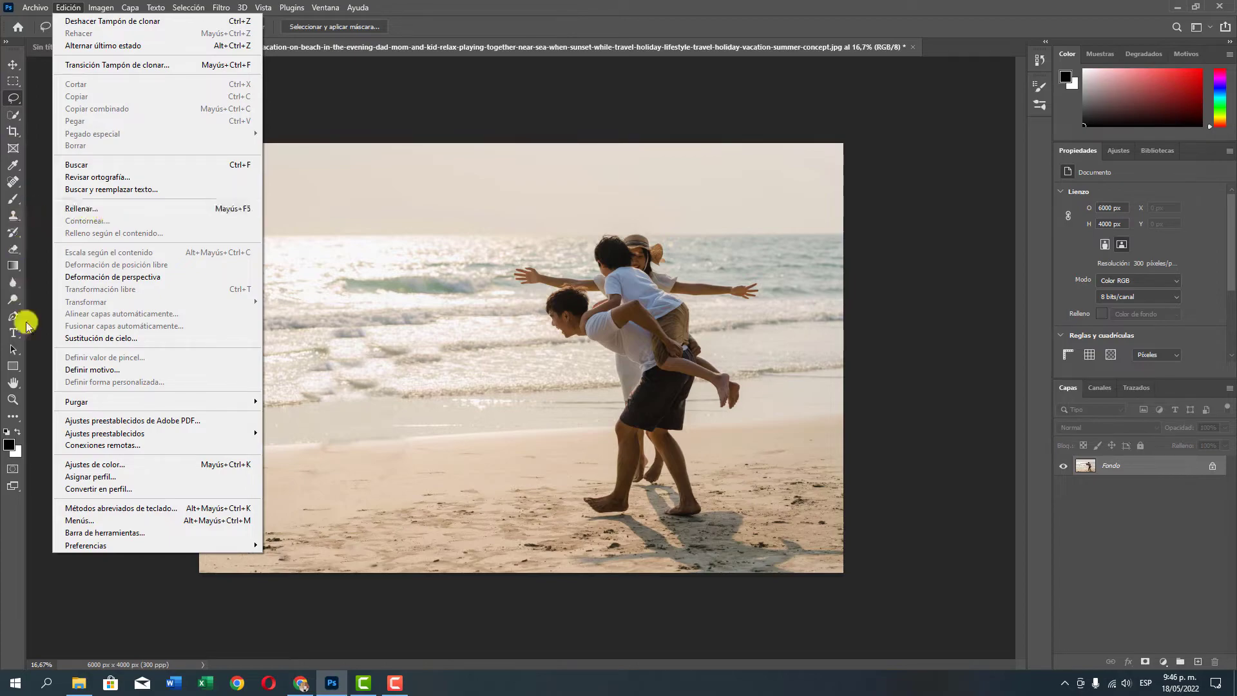
click(13, 217)
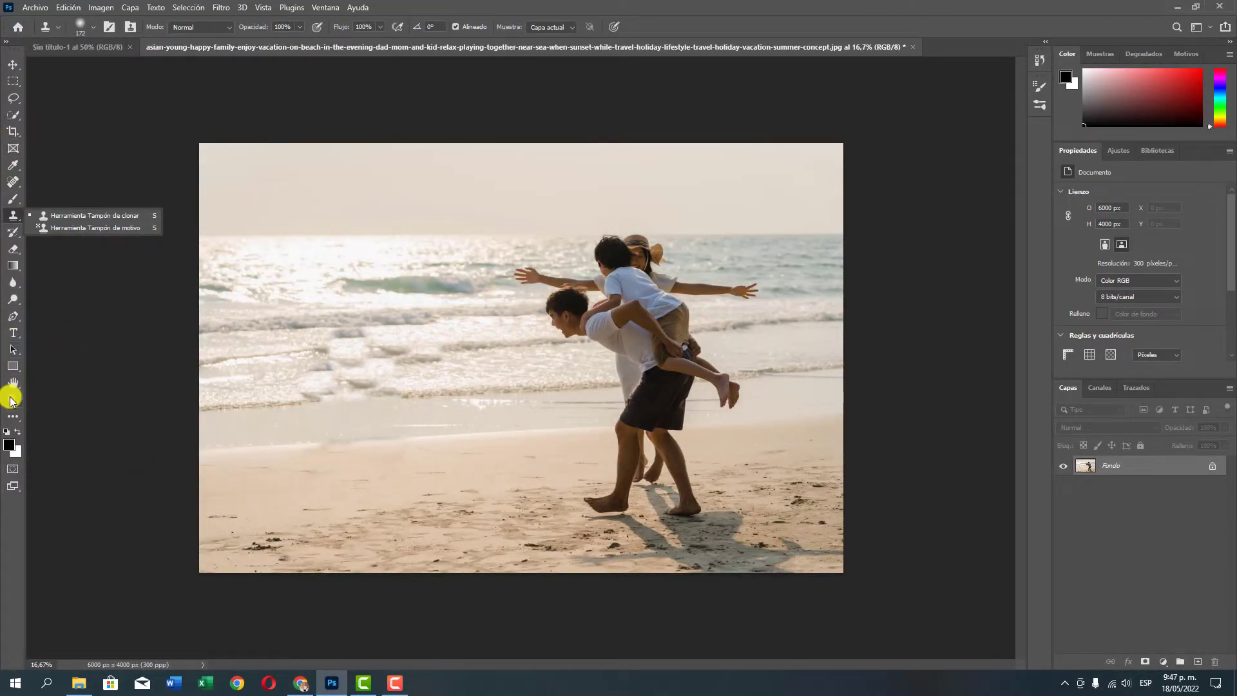
- With the Pen tool, zoom in and place two anchor points at the man's knee
click(13, 319)
right_click(14, 317)
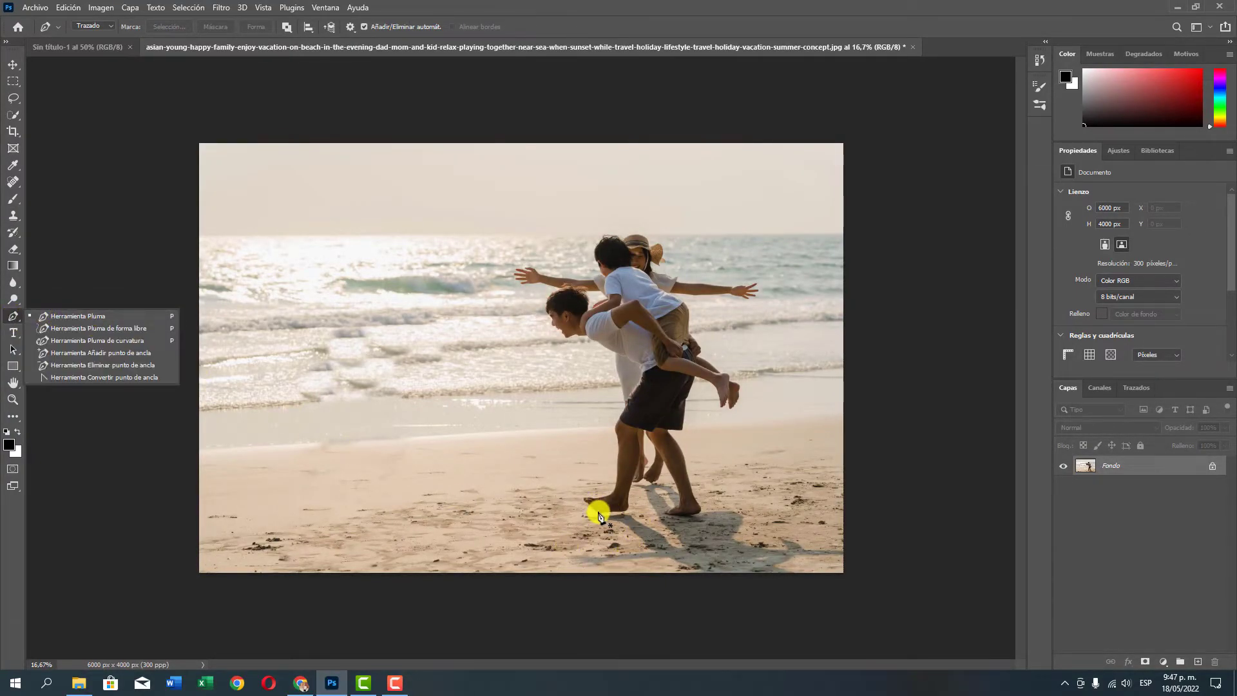
key(ctrl+plus)
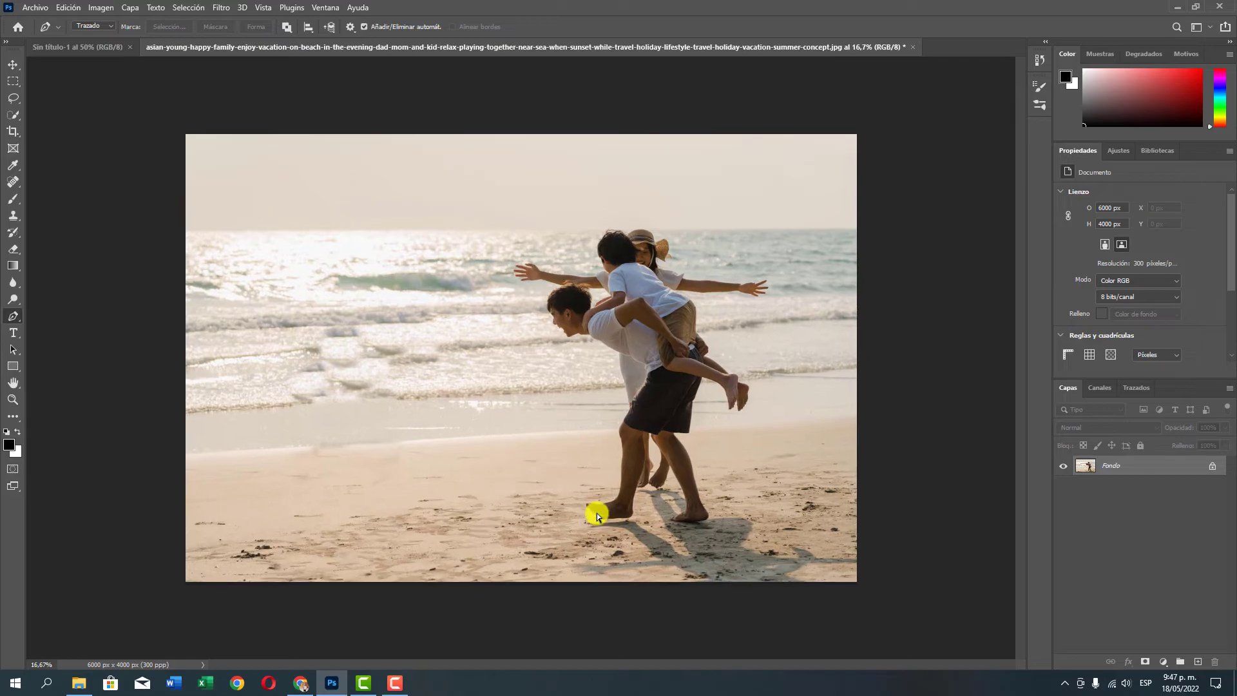
key(ctrl+plus)
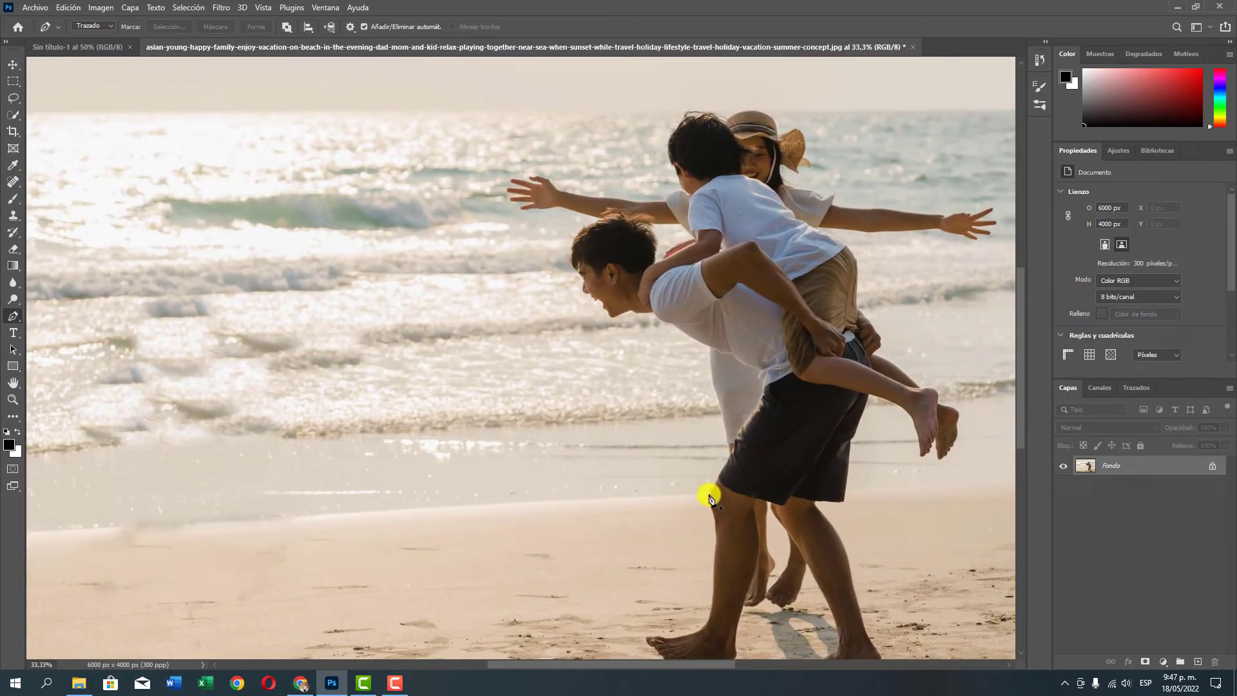
click(709, 493)
click(720, 473)
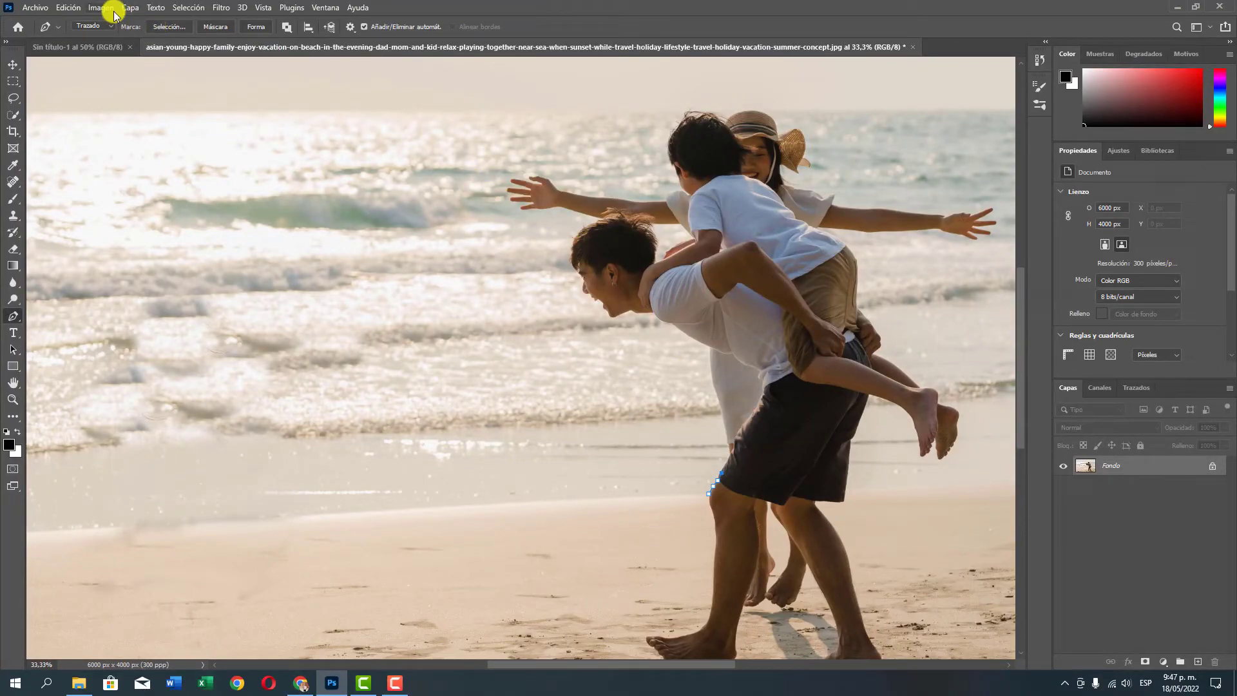
click(68, 7)
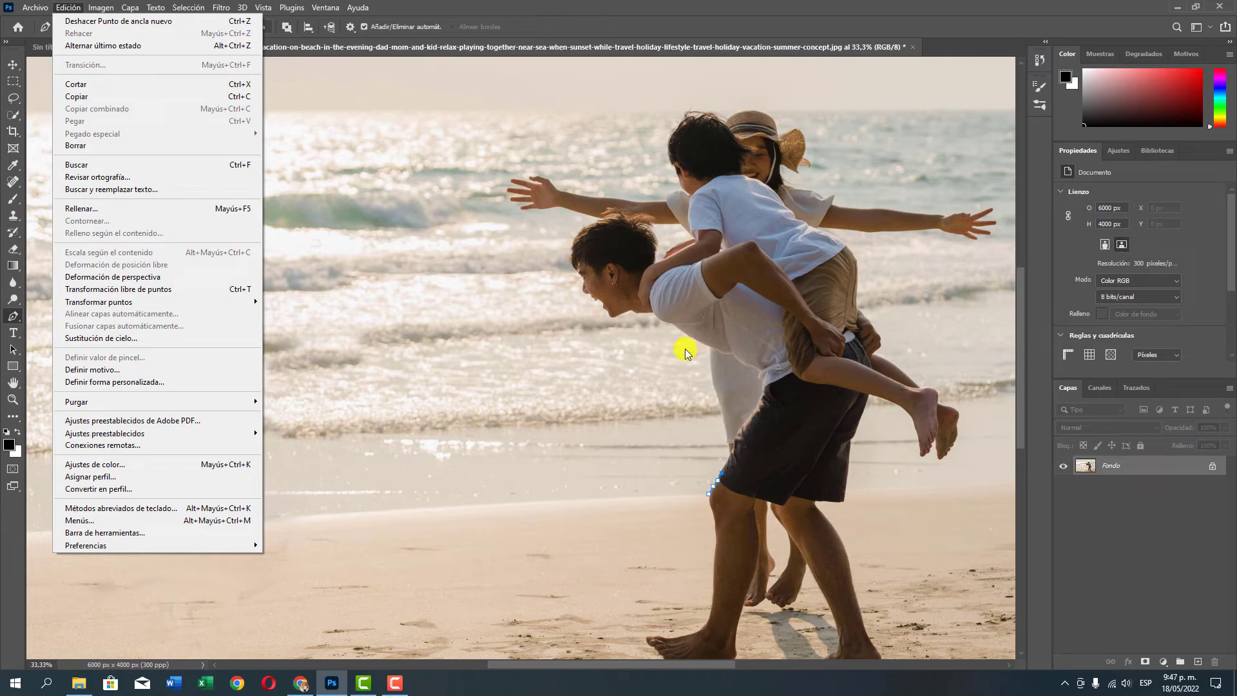
click(46, 8)
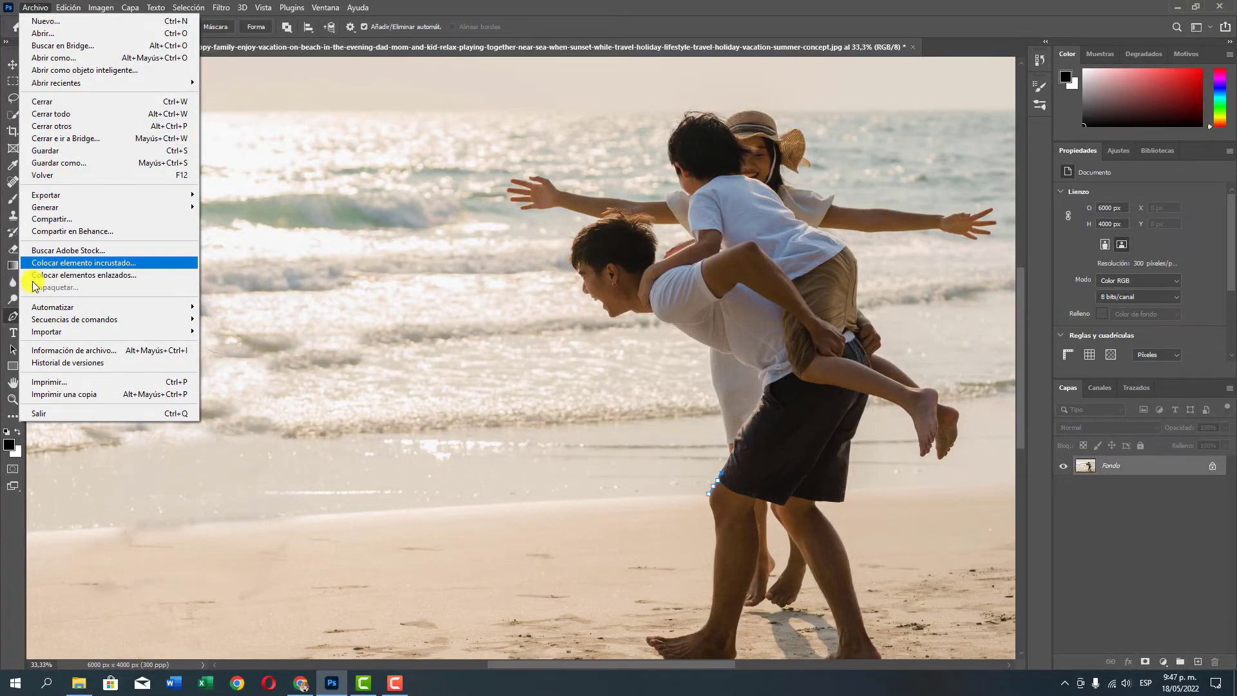
right_click(13, 315)
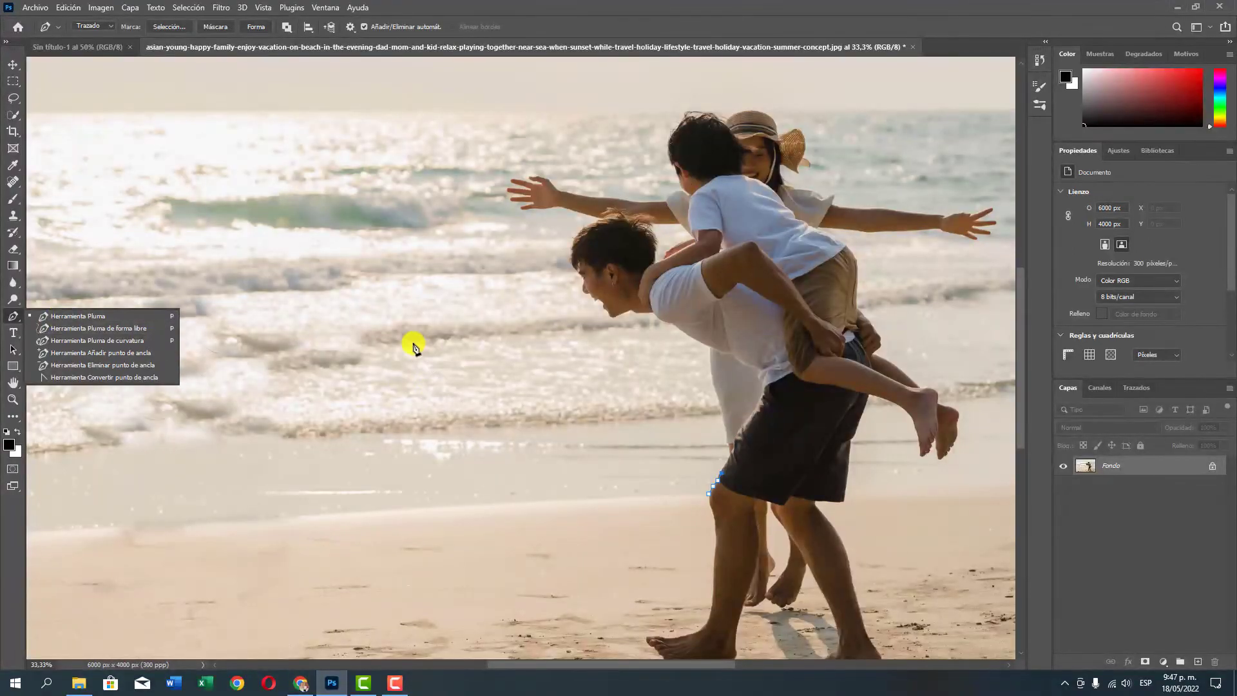